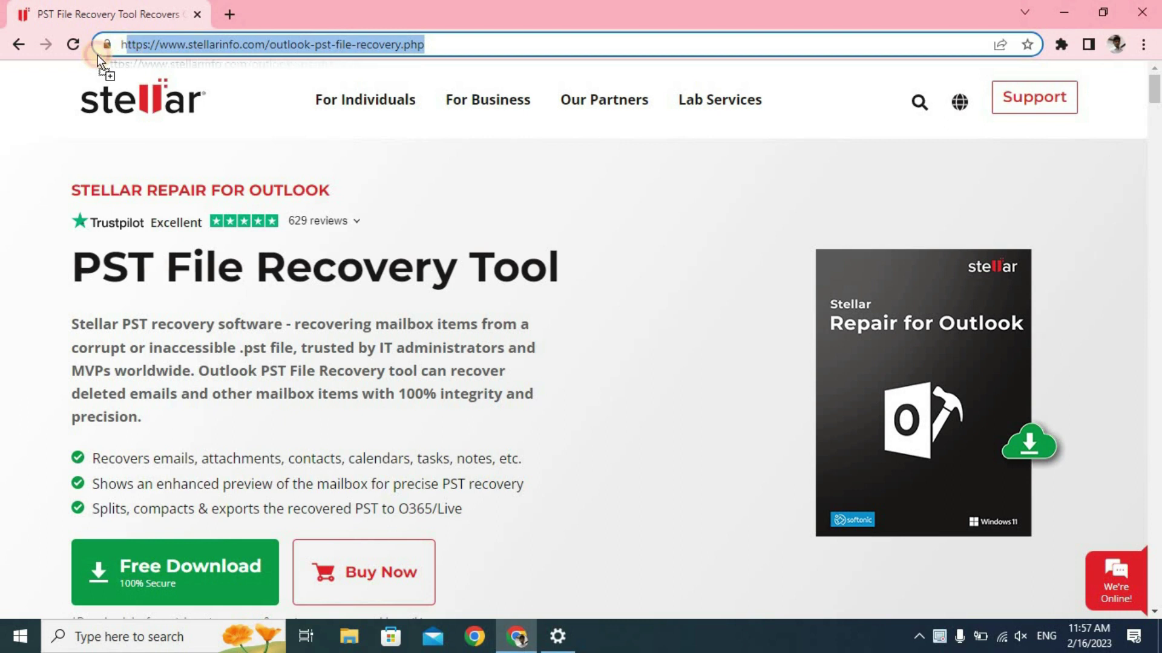
drag(119, 45, 365, 42)
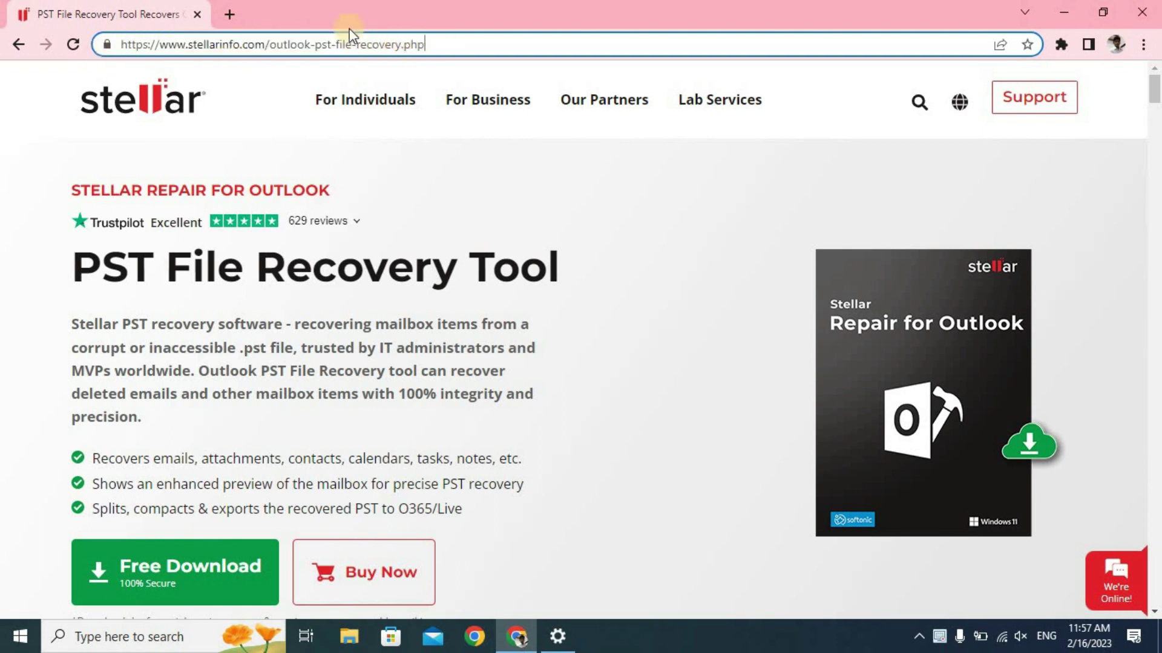
drag(436, 45, 121, 43)
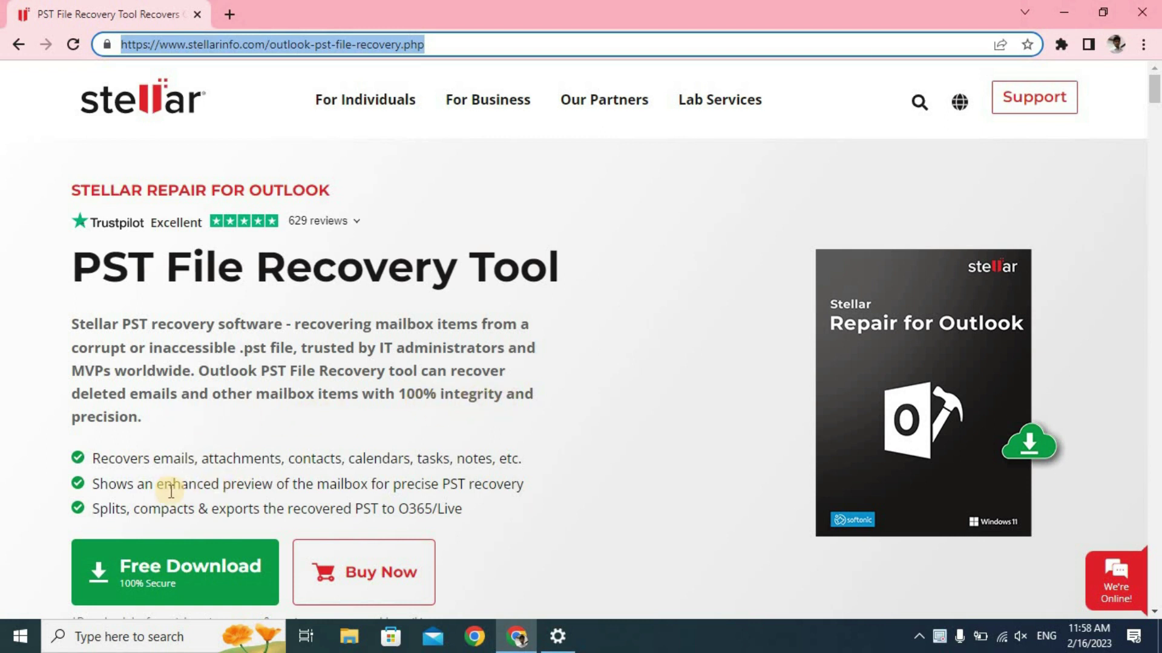
click(1106, 510)
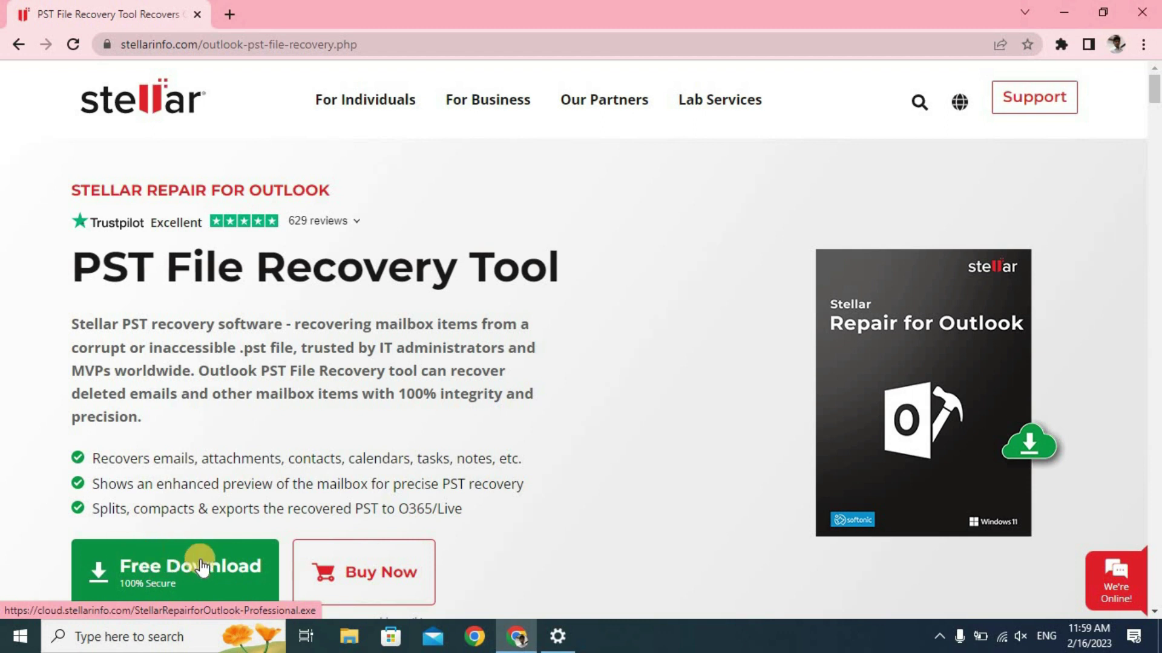
Download the free Stellar Repair for Outlook installer, keep the flagged file and run it
click(163, 574)
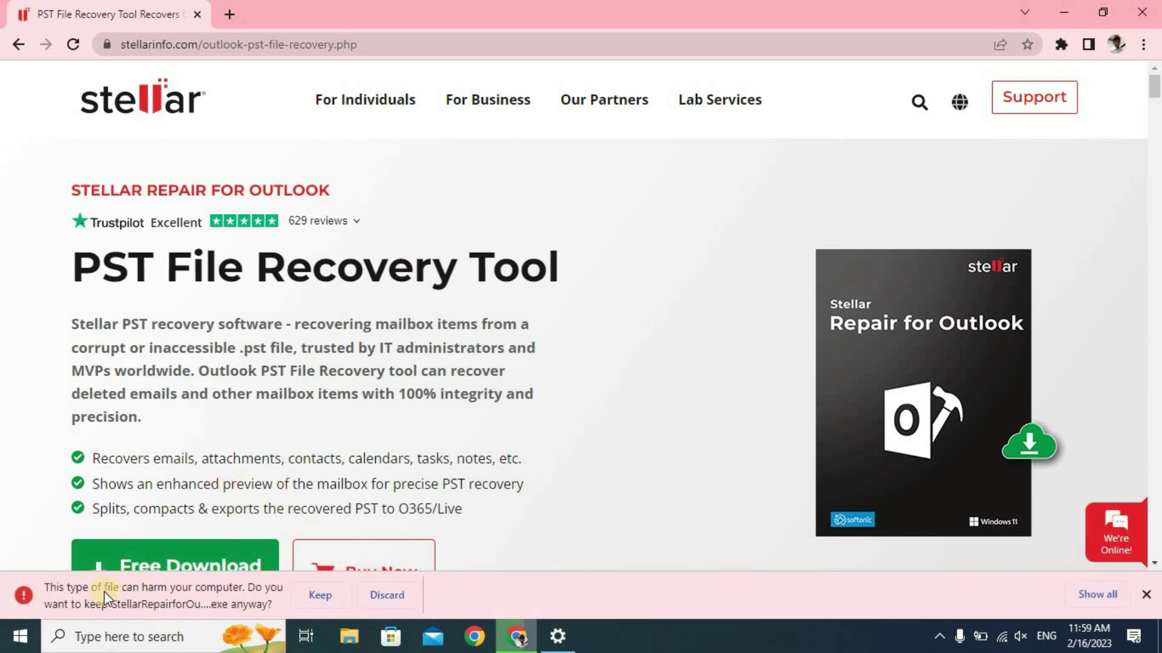
click(321, 595)
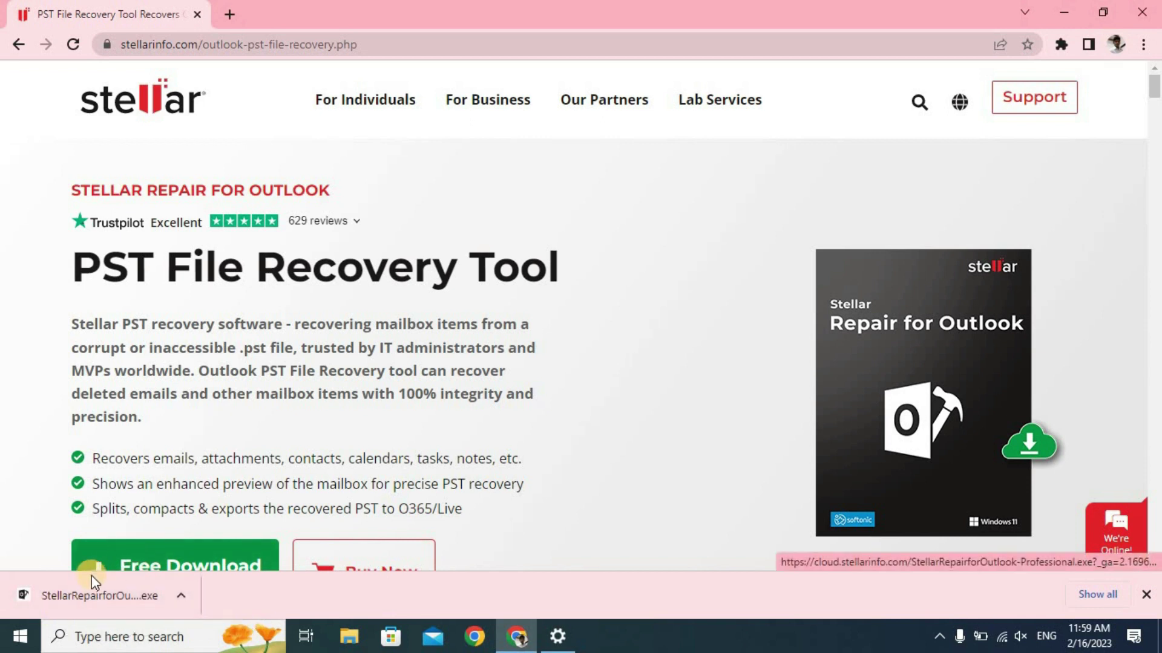
click(177, 593)
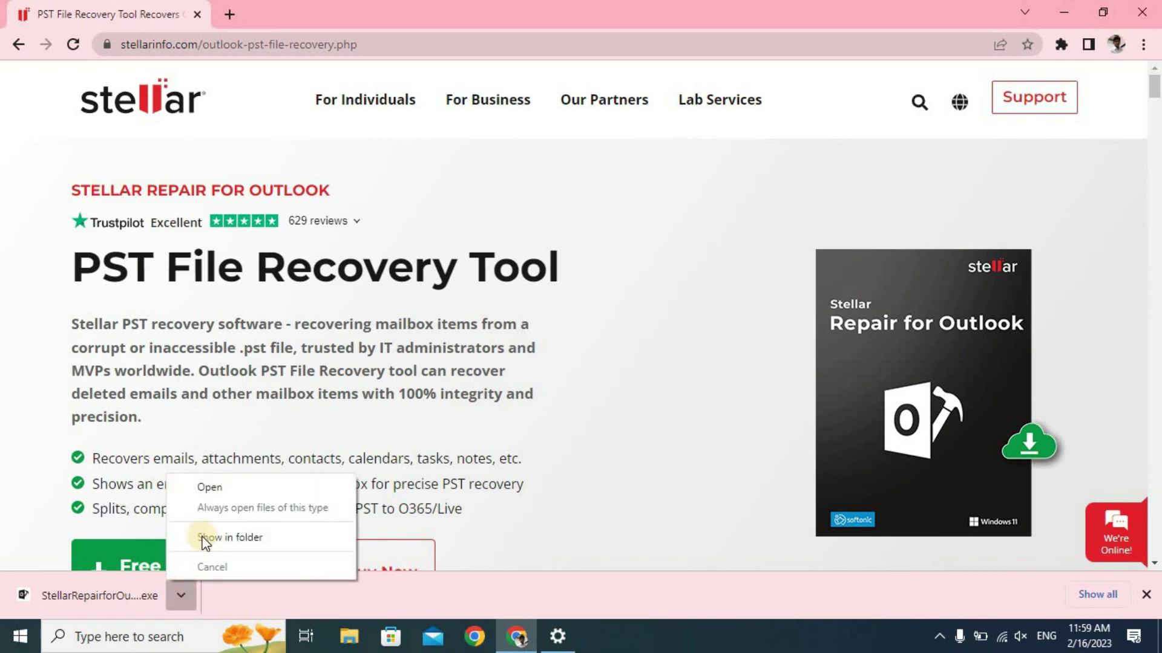
click(220, 487)
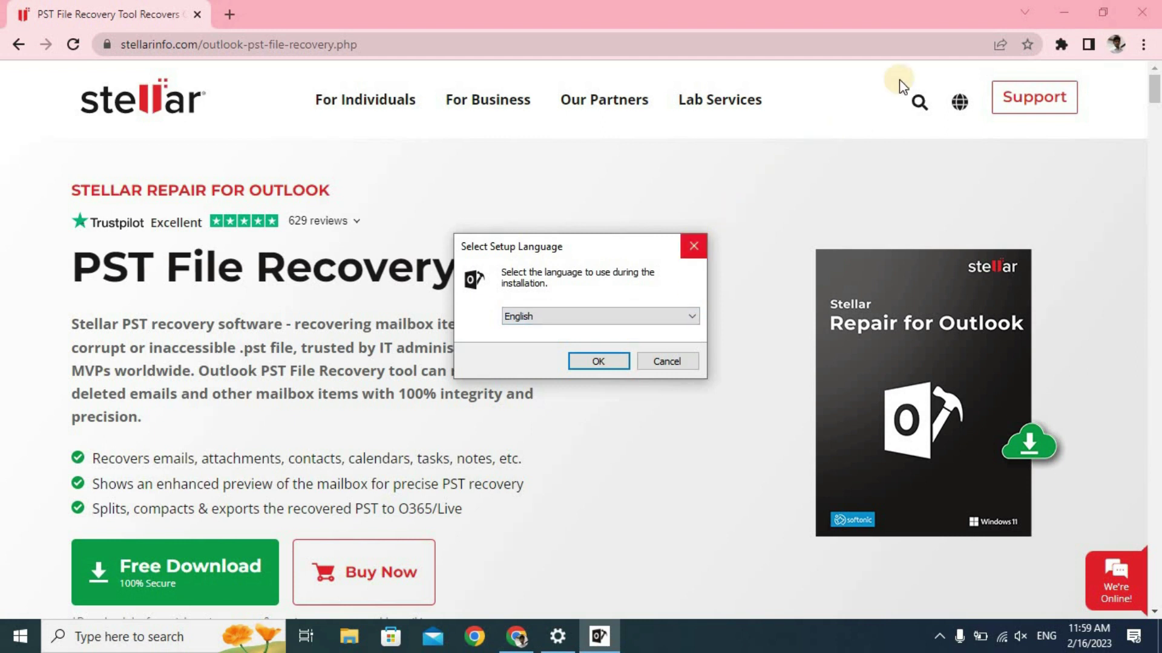
Install Stellar Repair for Outlook in English, accepting the licence agreement, the default Program Files folder and the desktop shortcut
click(599, 363)
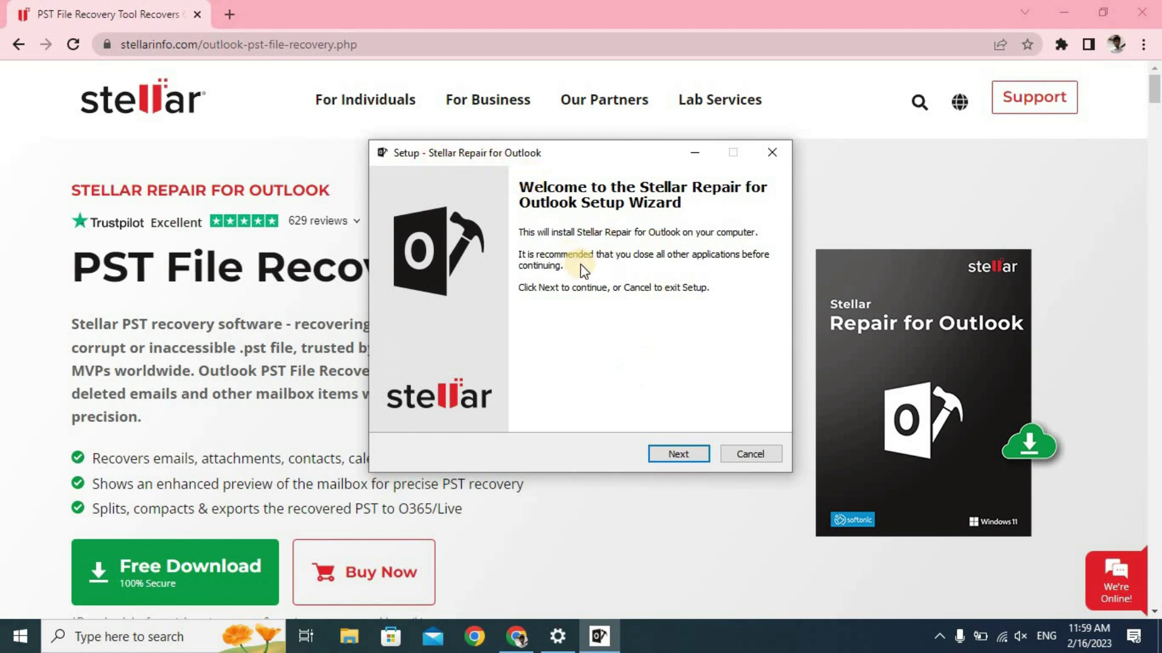
click(685, 456)
click(552, 403)
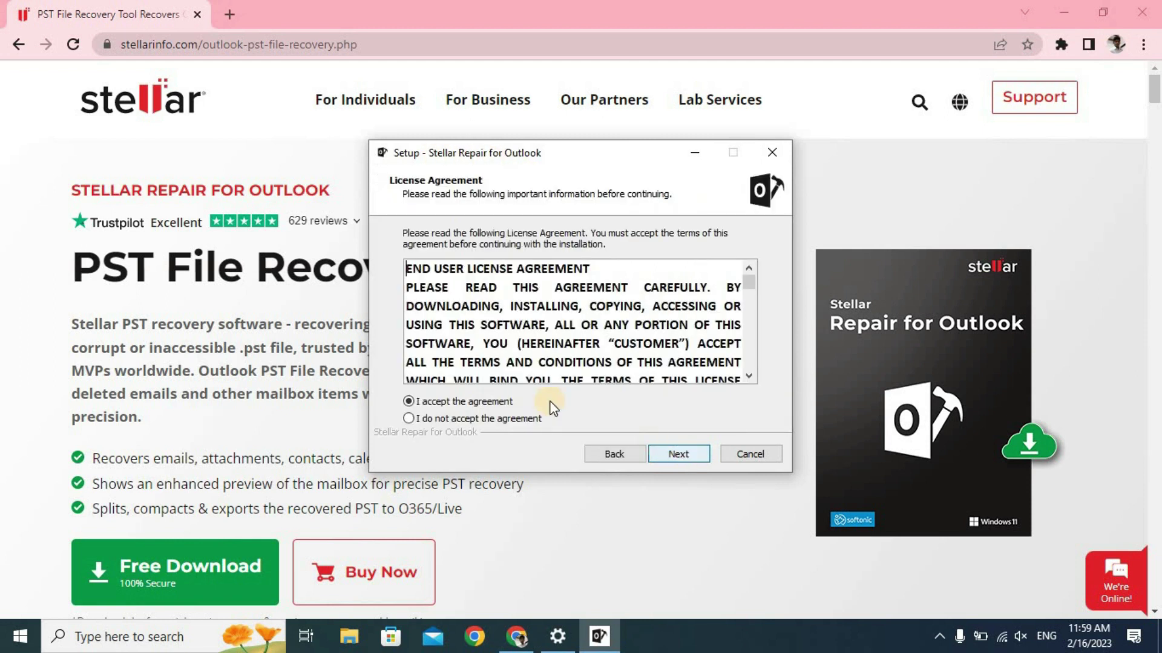
click(661, 458)
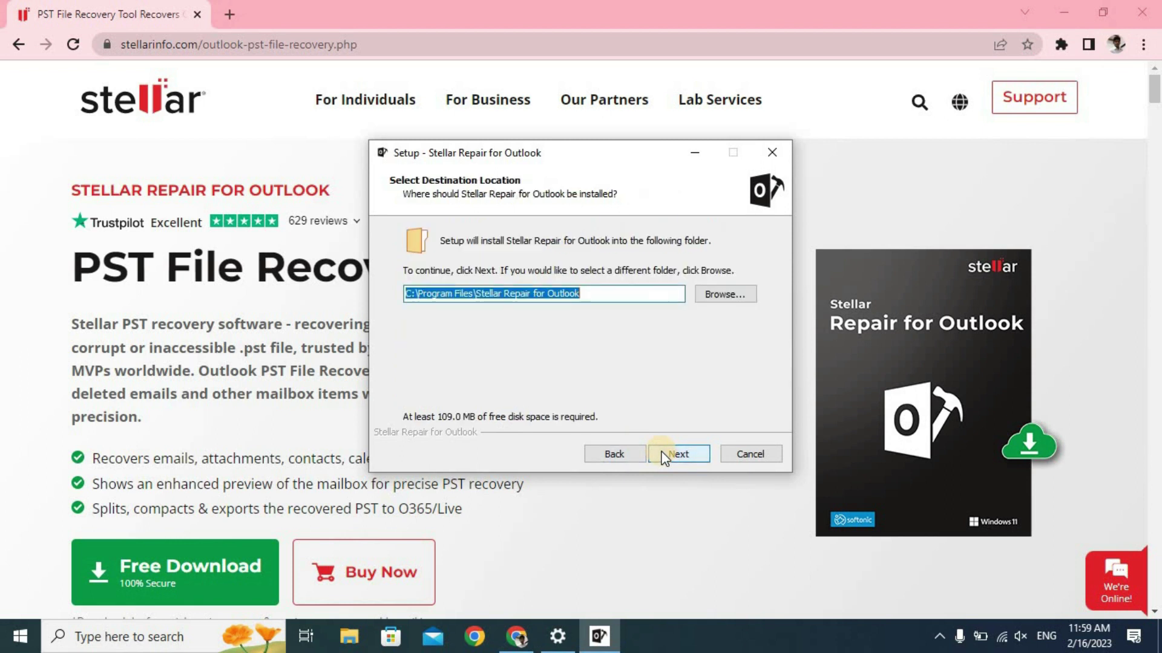
click(603, 292)
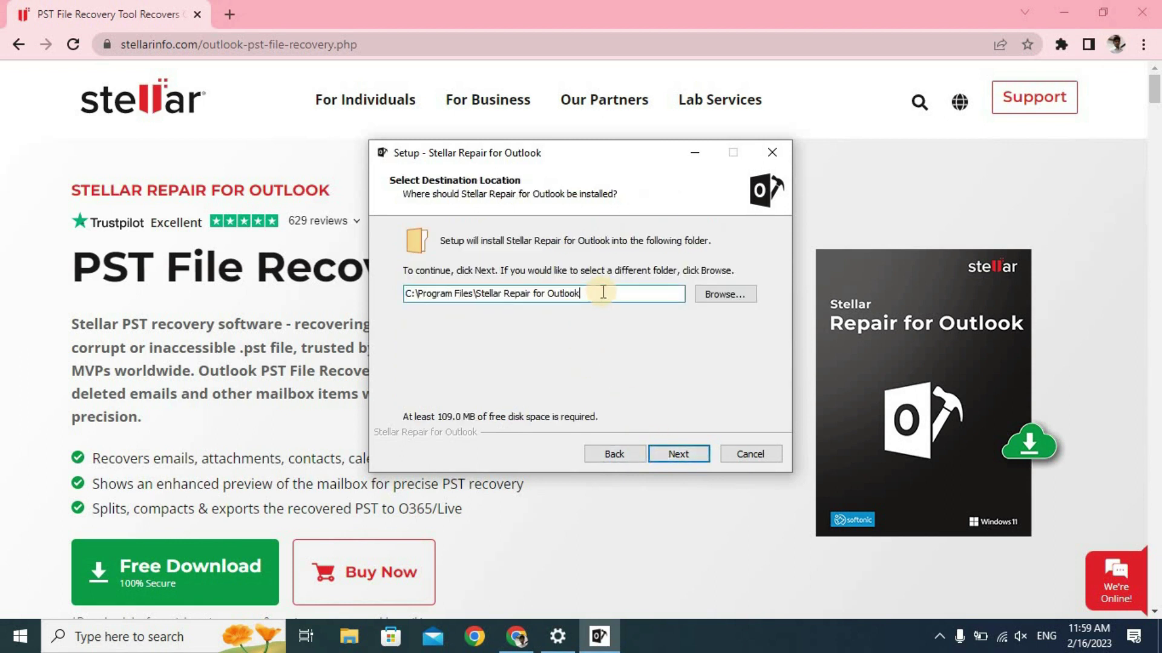
click(677, 455)
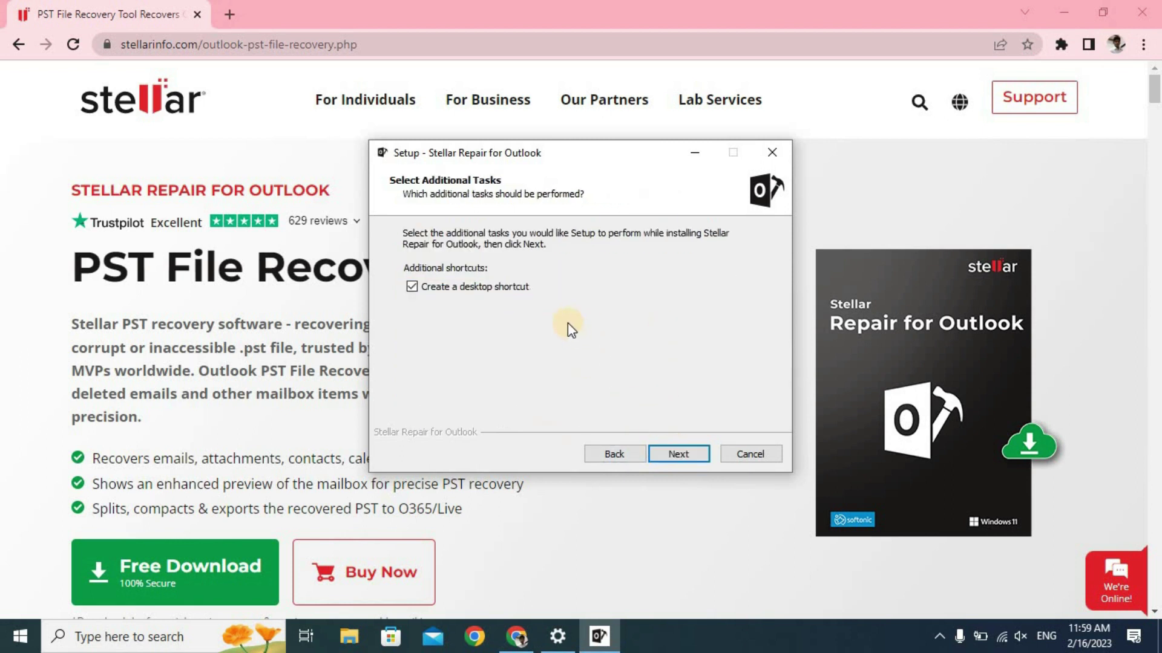
click(677, 455)
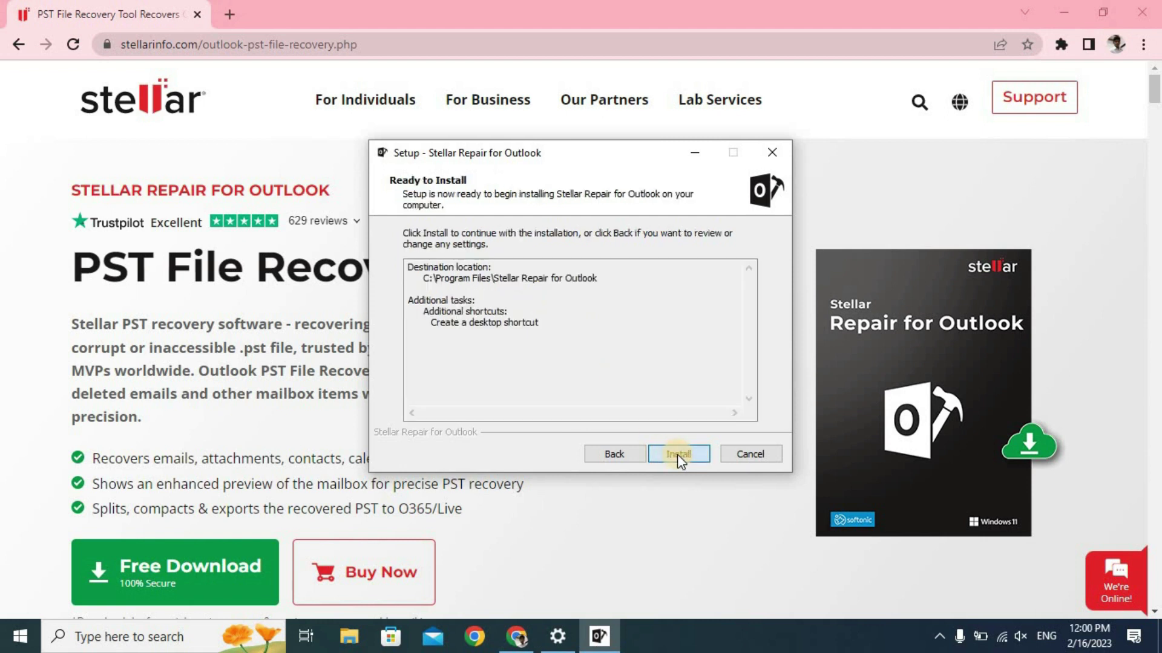
click(687, 452)
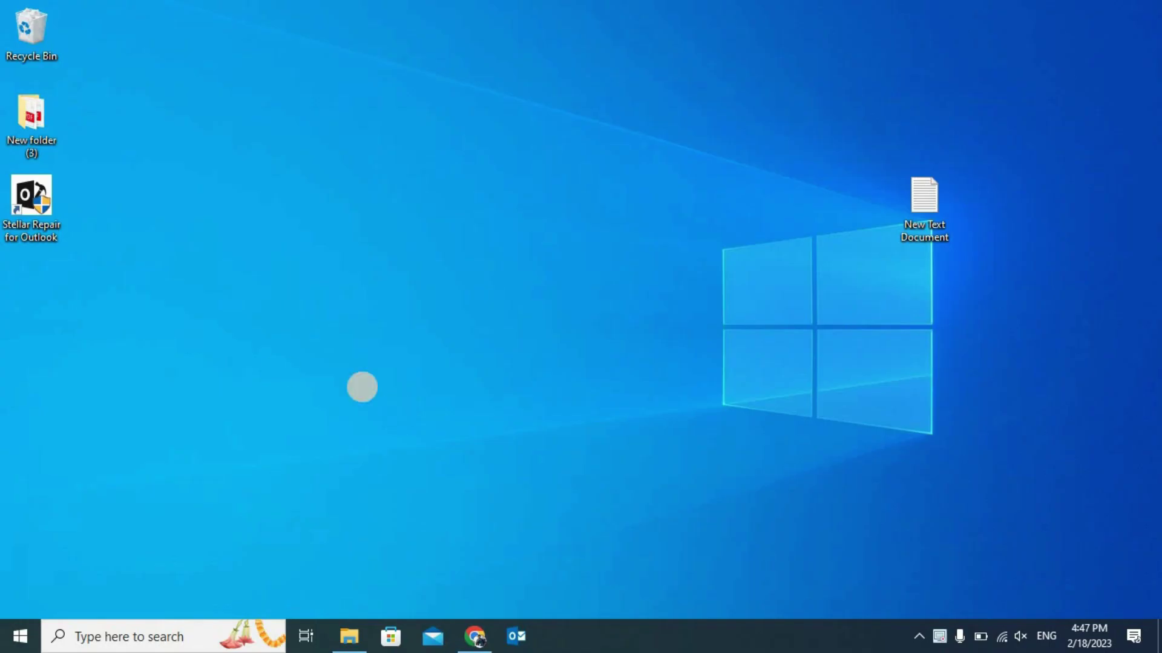
Launch Stellar Repair for Outlook, opt to choose the mailbox manually and browse for the Outlook data file
double_click(51, 236)
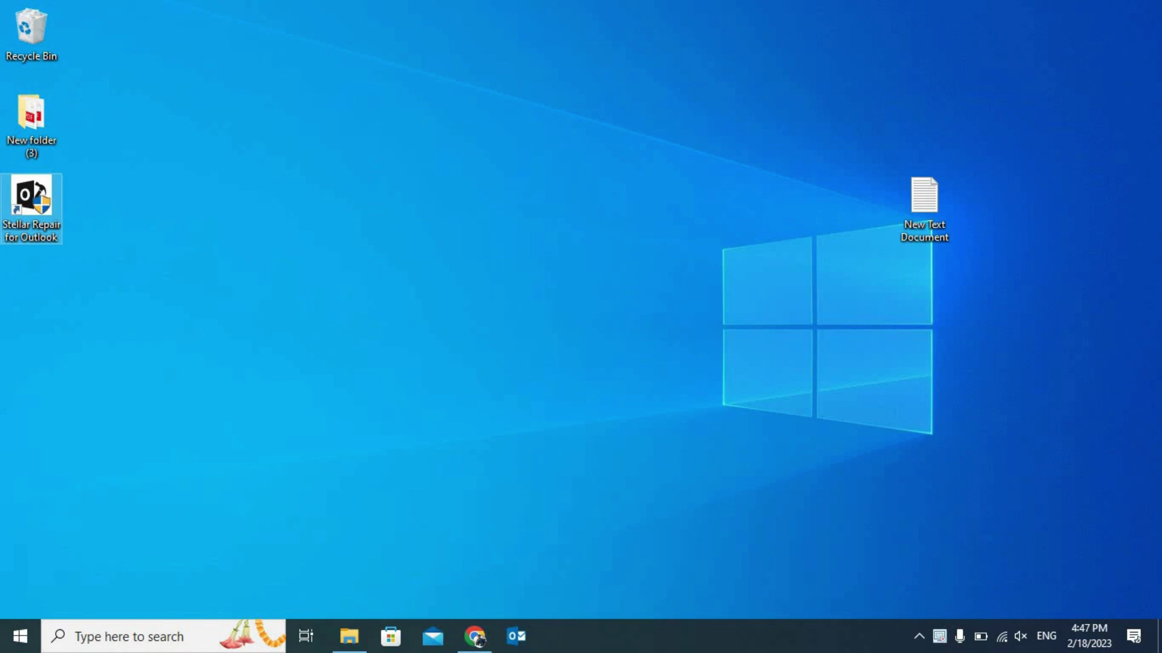
click(469, 353)
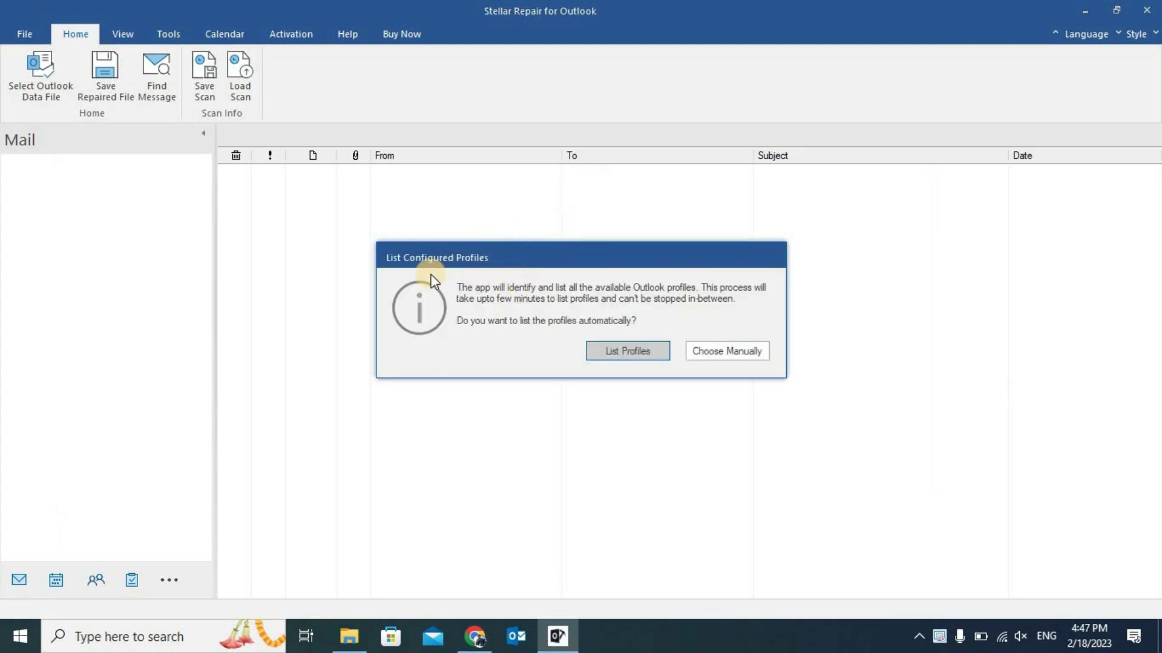
click(721, 352)
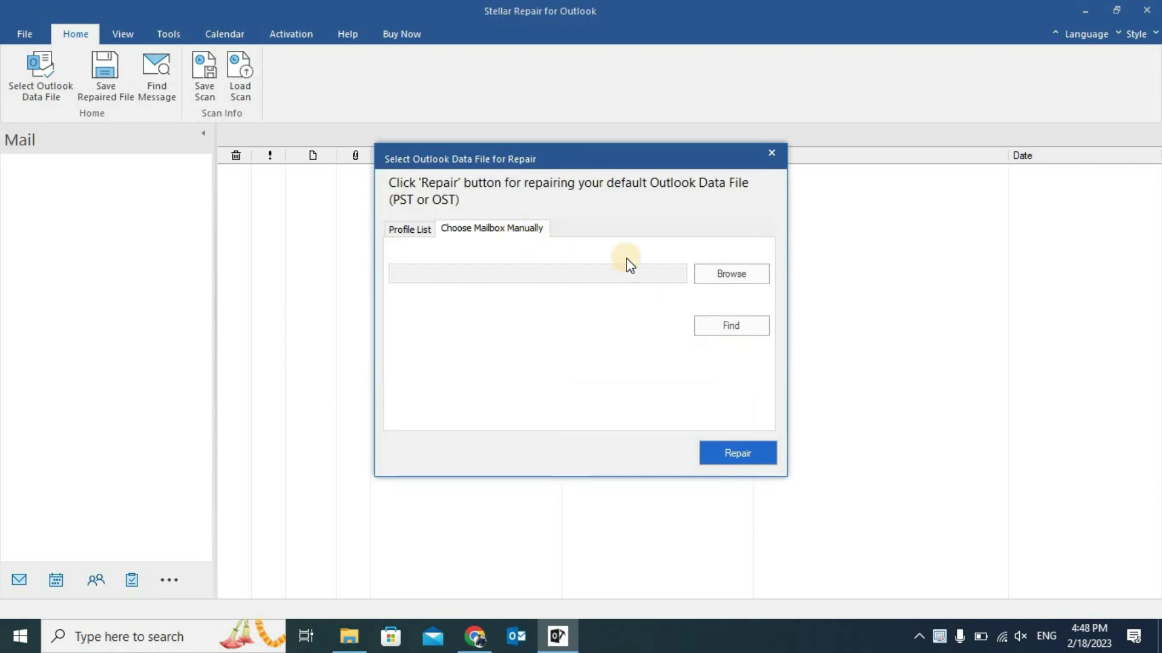
click(735, 277)
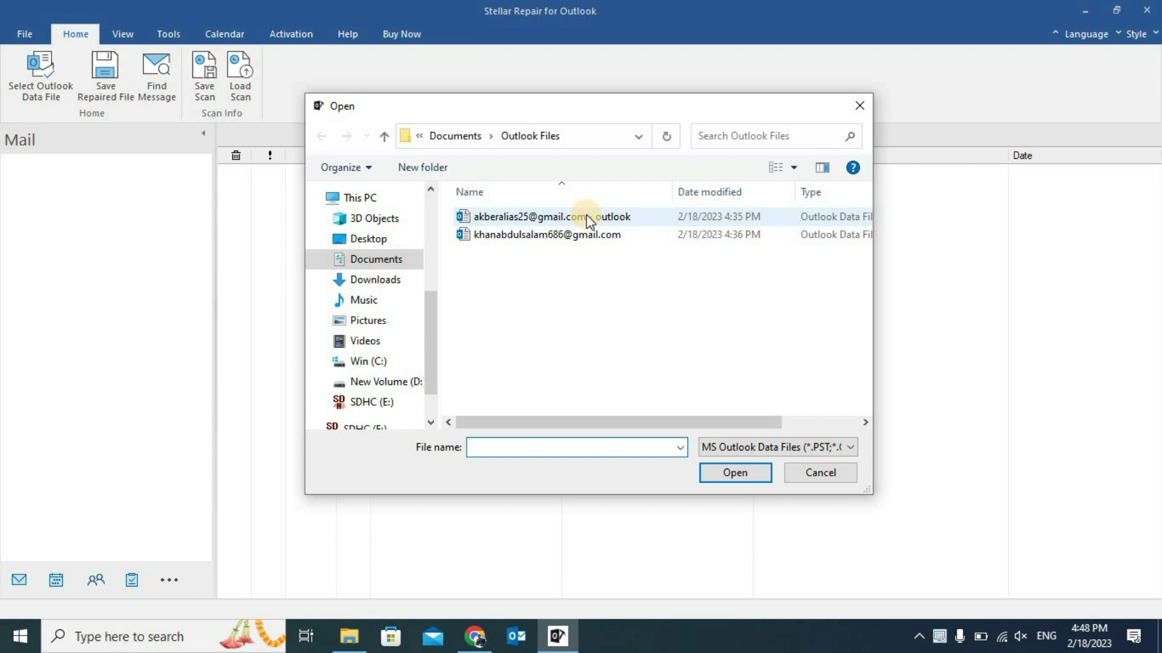
Look up where the Outlook data files are stored in File Explorer, in the Outlook Files folder under Documents
click(355, 637)
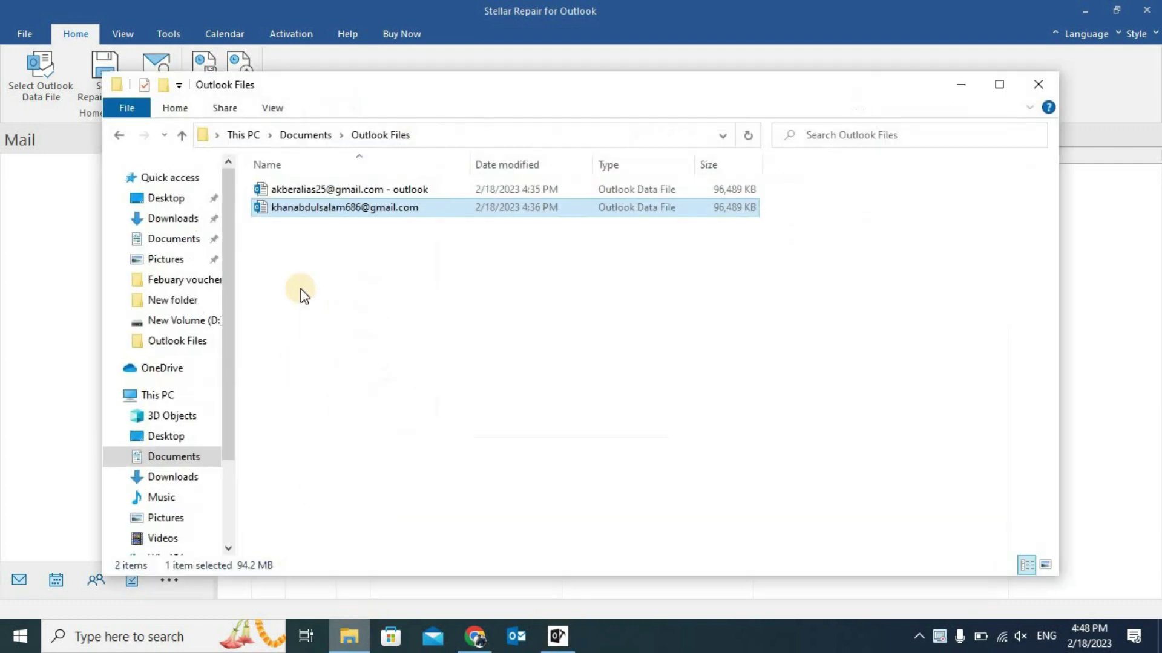
click(156, 395)
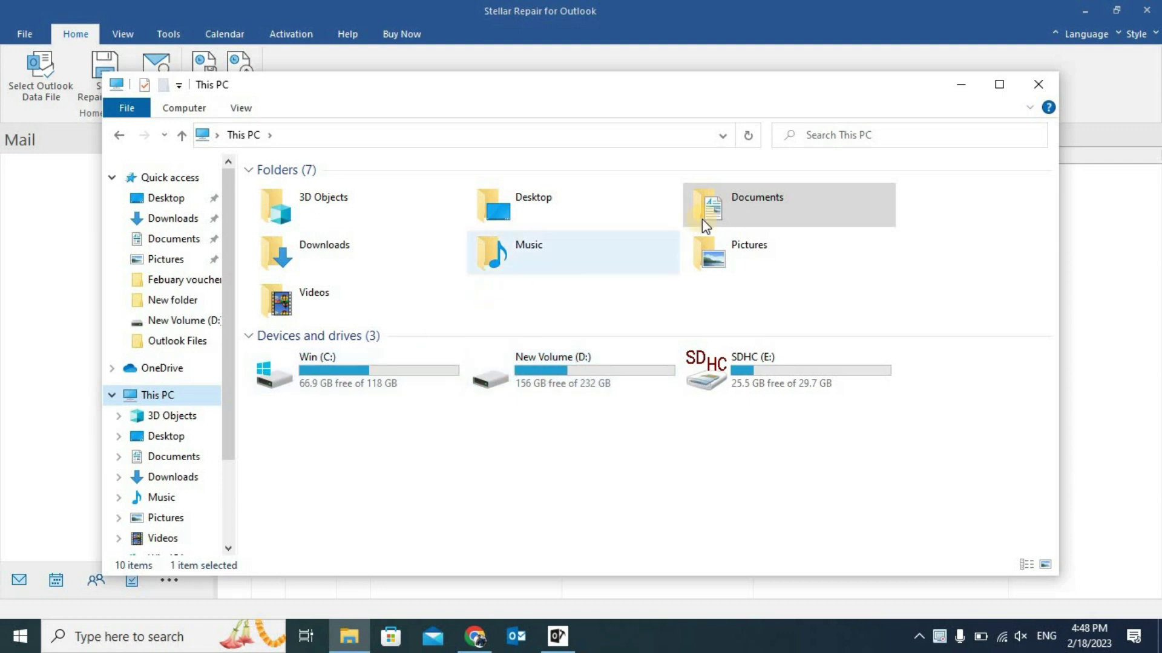
click(767, 204)
double_click(768, 202)
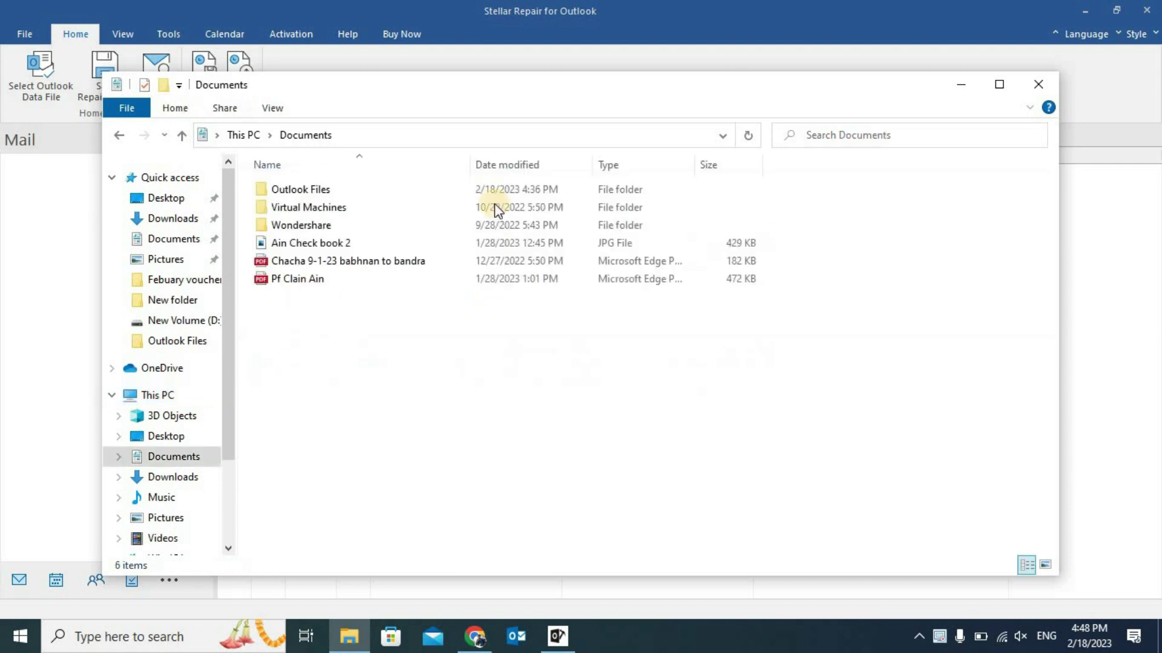
double_click(339, 190)
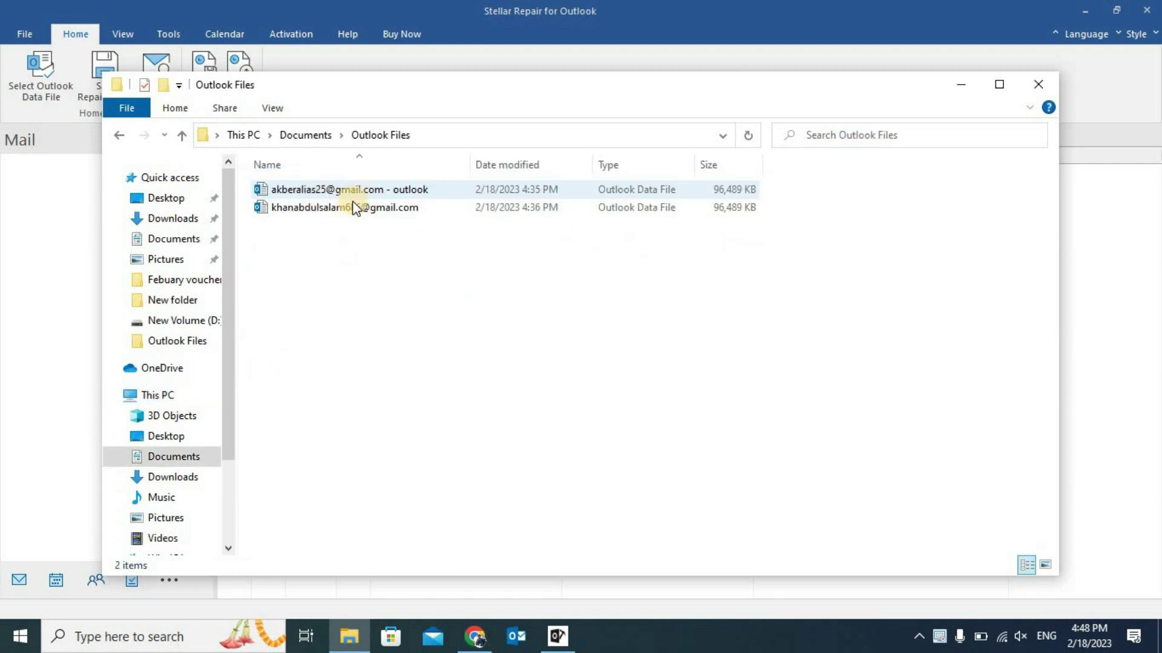
click(1036, 86)
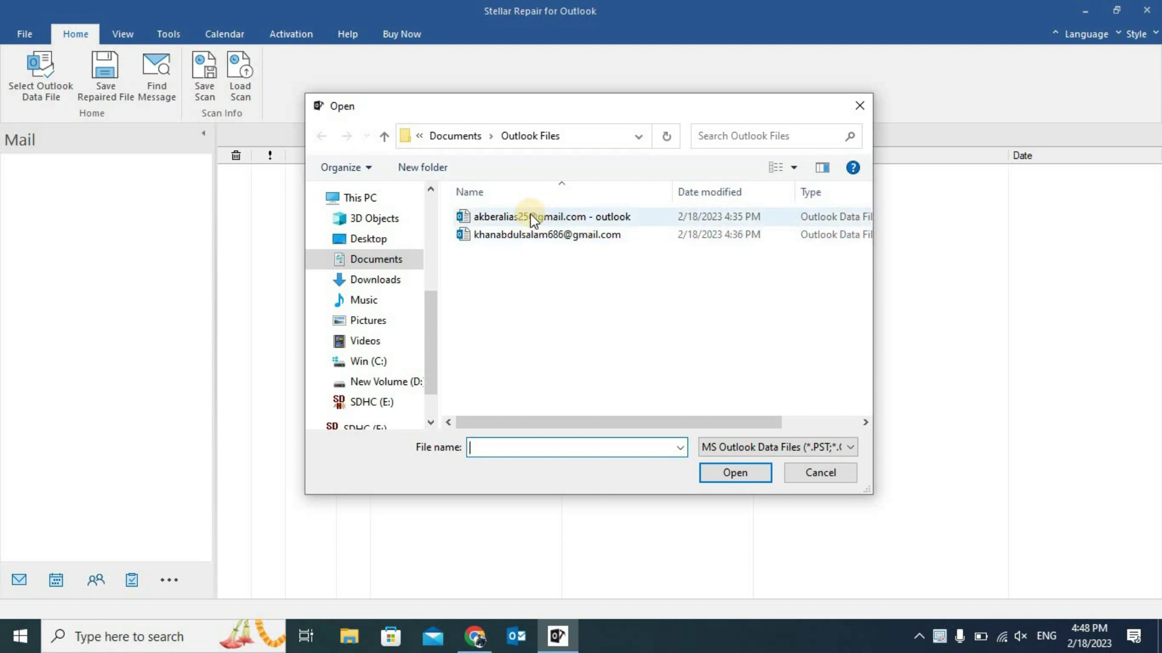
Load the data file whose name ends in "- outlook" and repair it, dismissing the completion notice
click(554, 223)
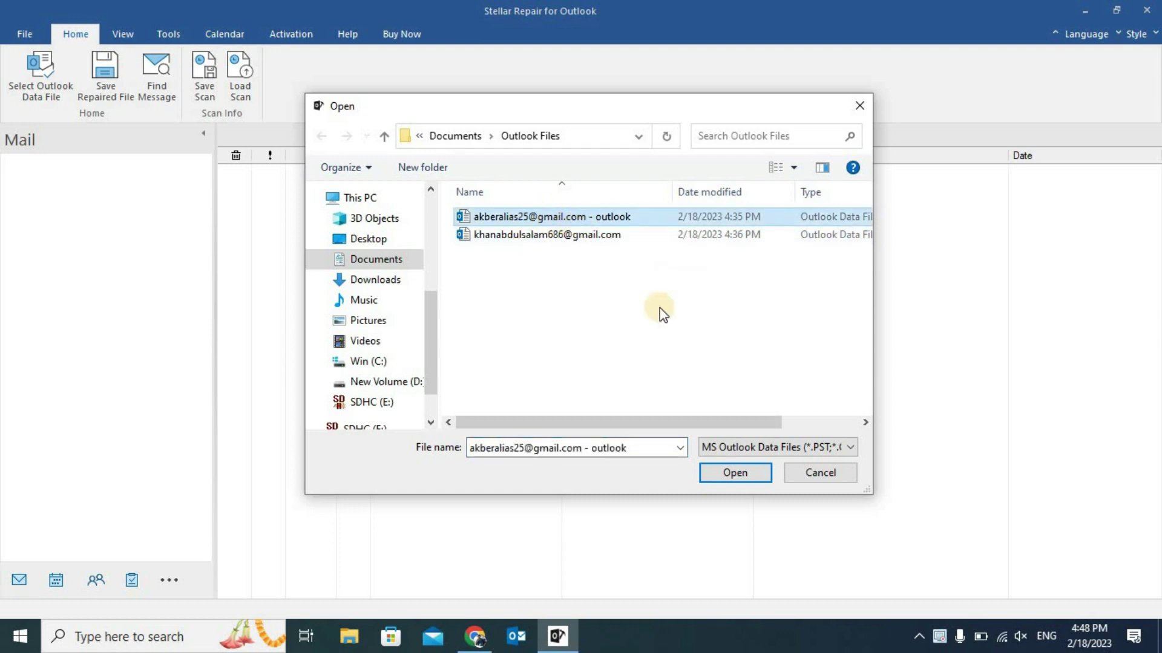
click(725, 471)
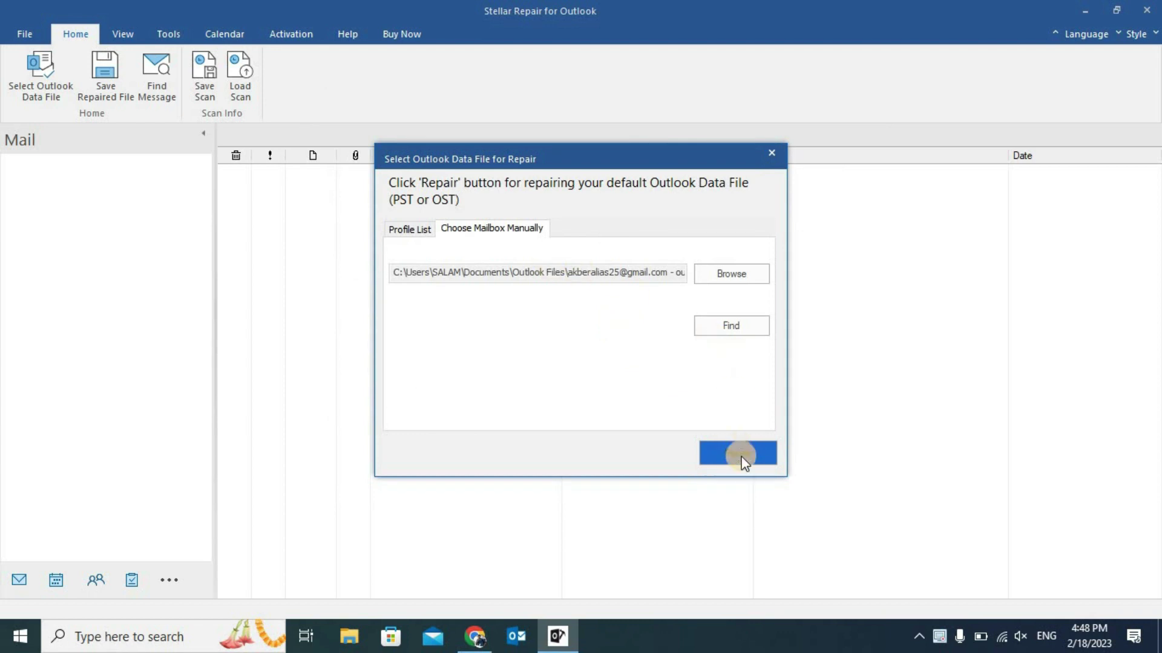
click(743, 455)
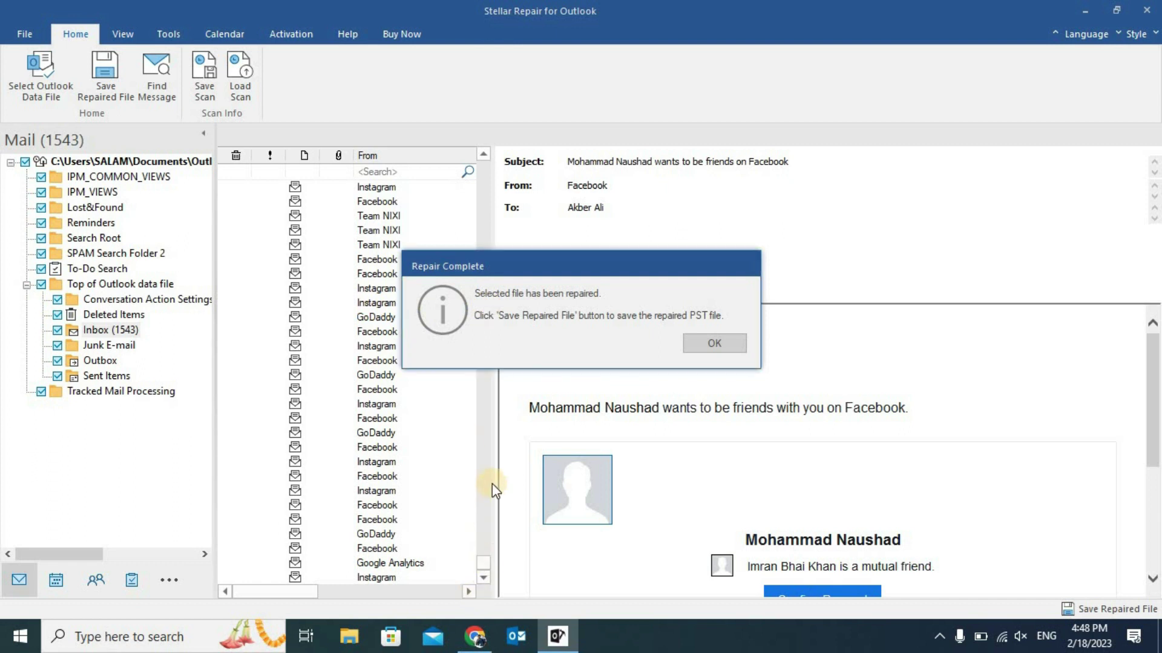
click(733, 341)
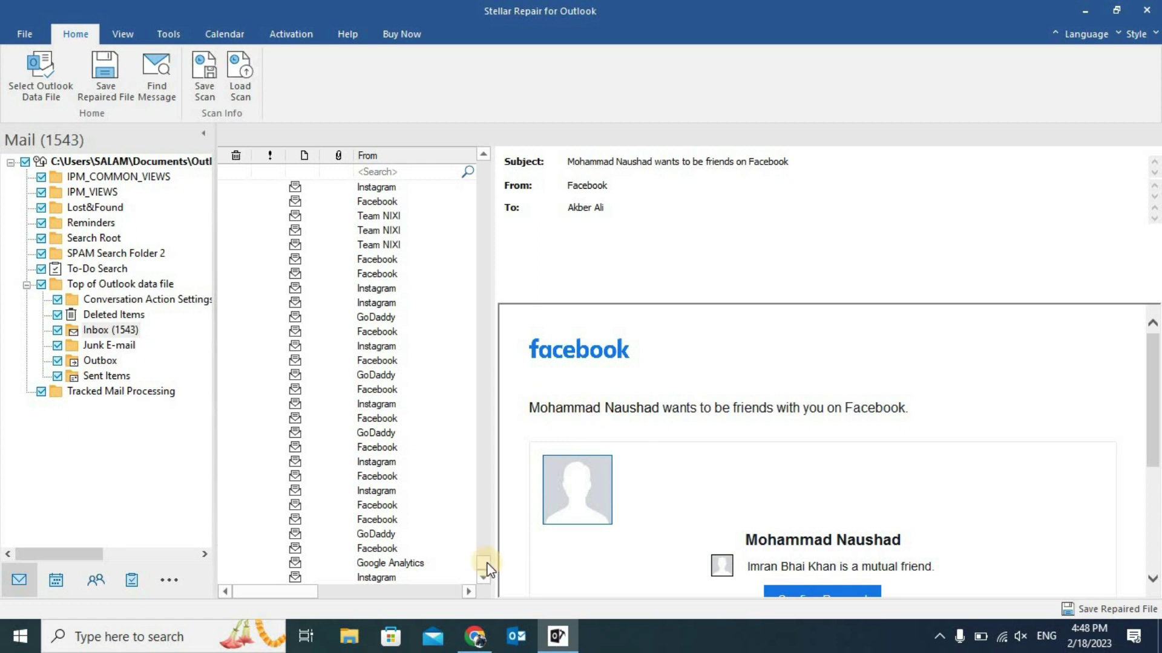
Preview a Facebook message near the end of the repaired Inbox list
drag(488, 568, 474, 614)
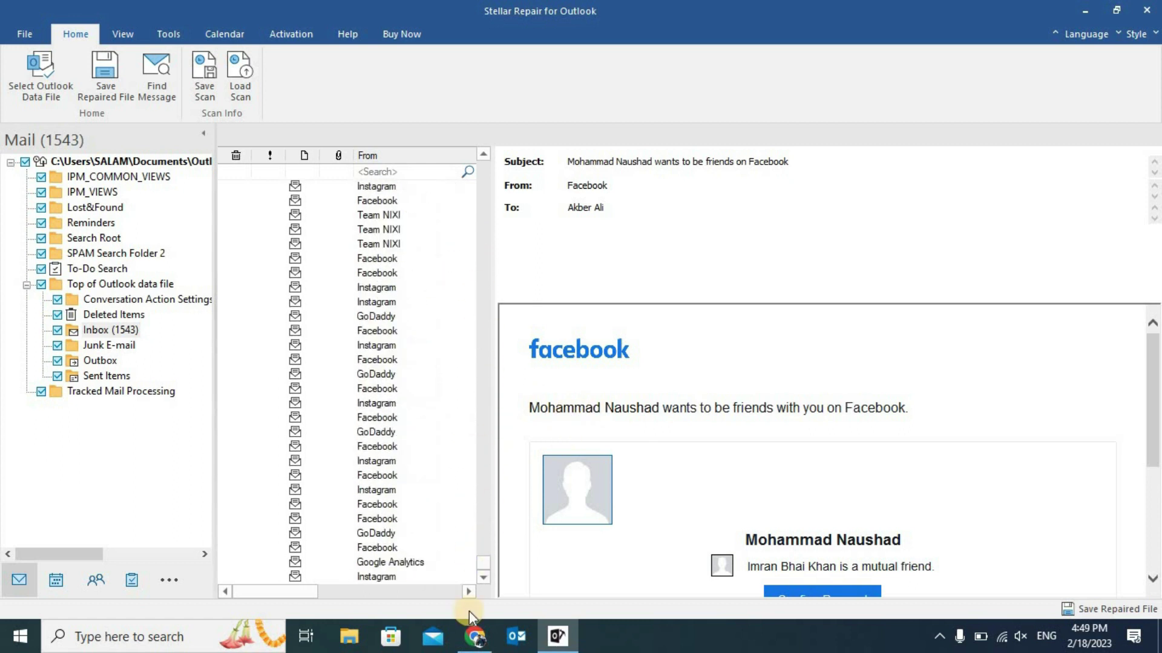
click(394, 446)
click(386, 416)
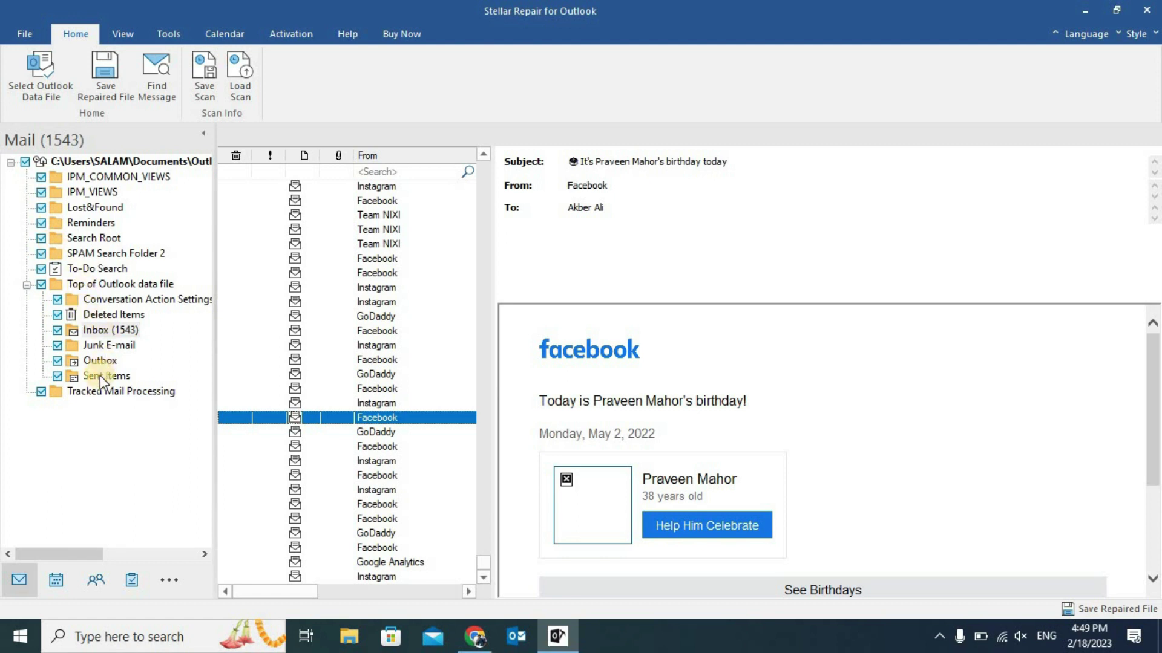
Save the repaired file as PST in the default Documents\Outlook Files folder, dismiss the completion notice and minimize the program
click(41, 392)
click(108, 85)
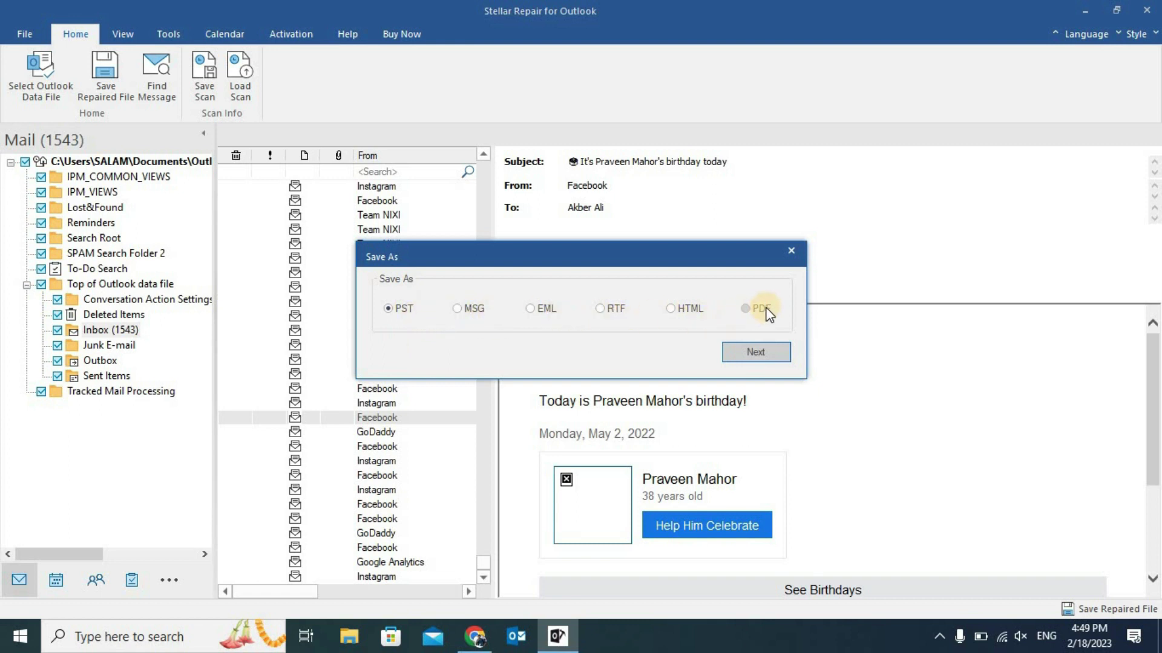
click(763, 351)
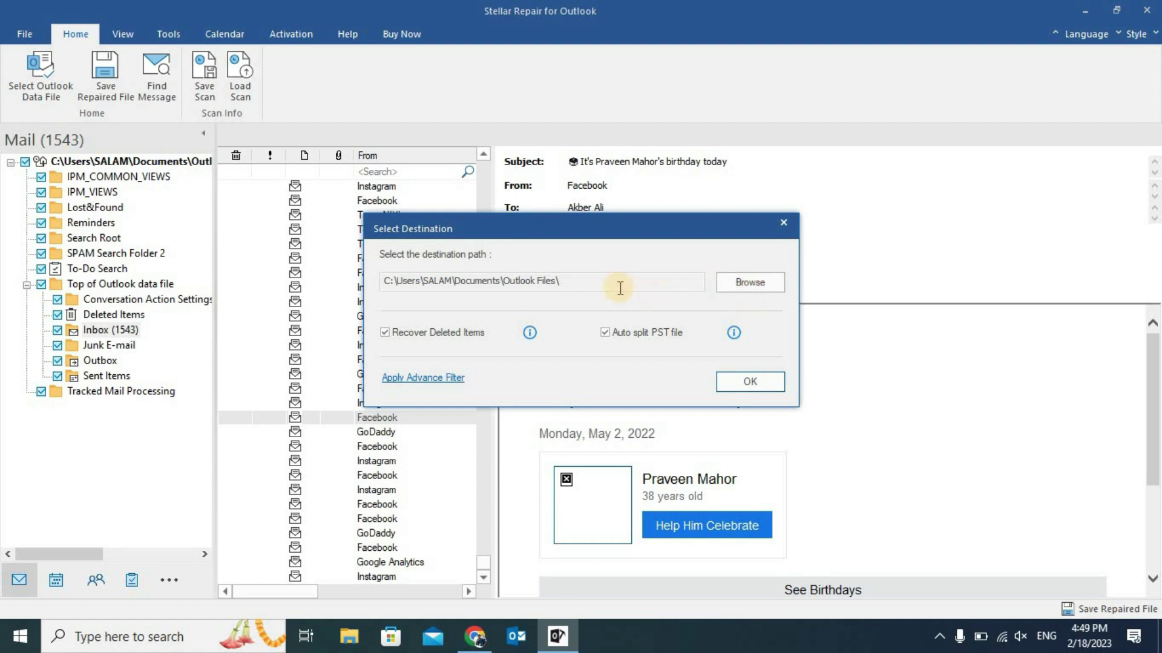
drag(566, 280, 379, 285)
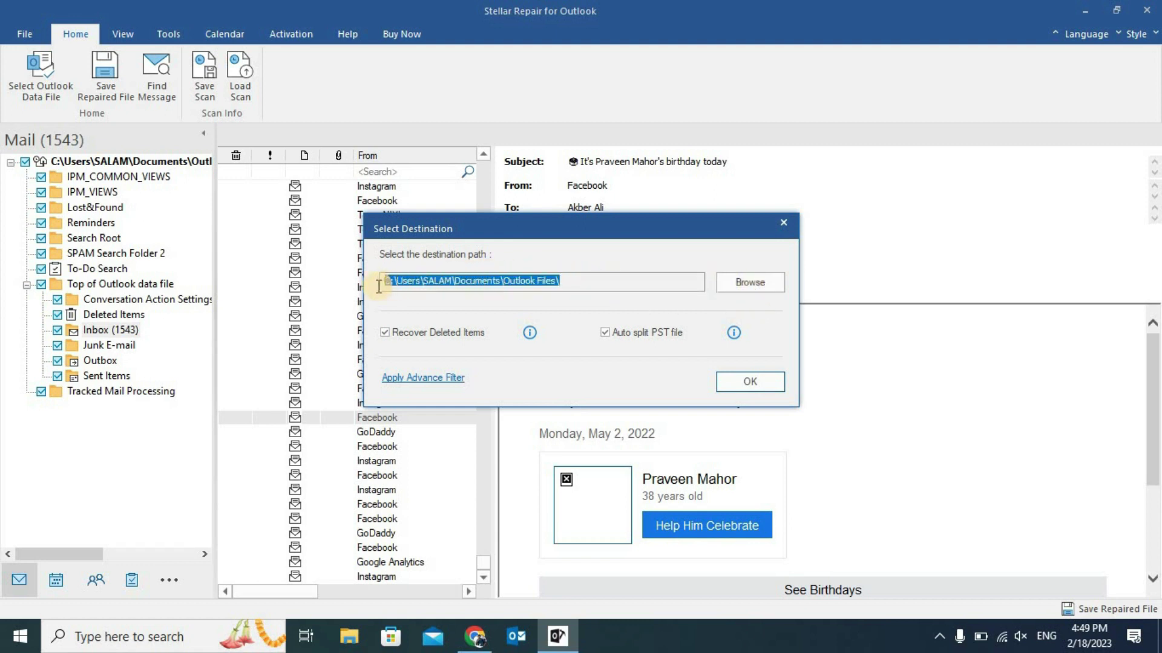
click(597, 283)
click(760, 387)
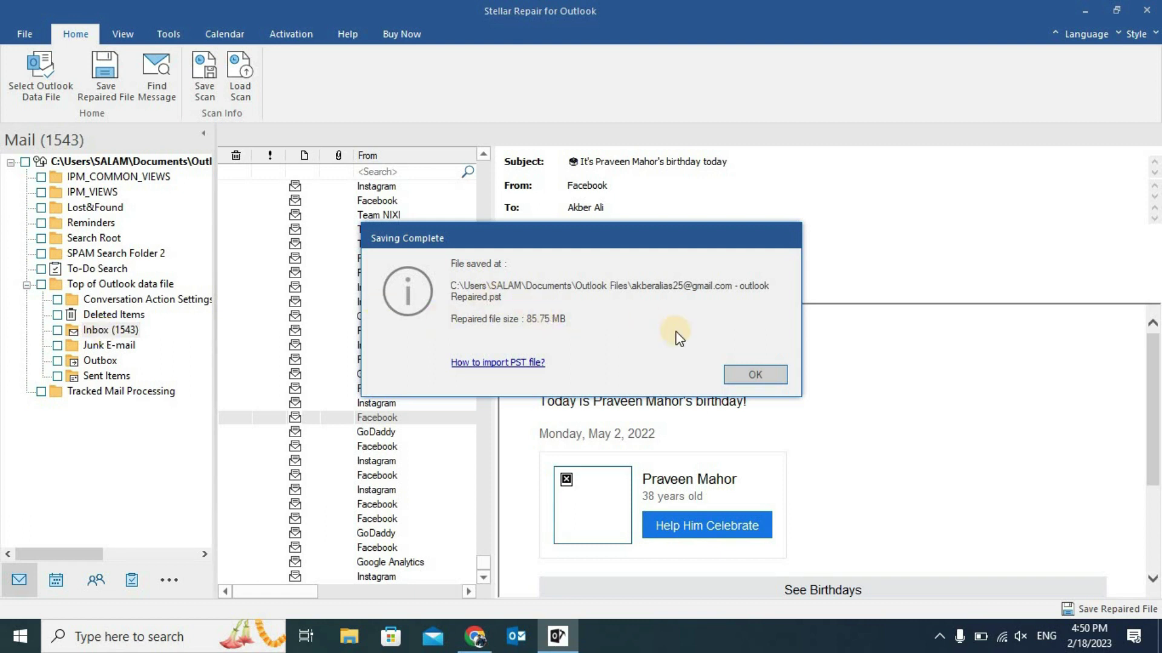
click(749, 374)
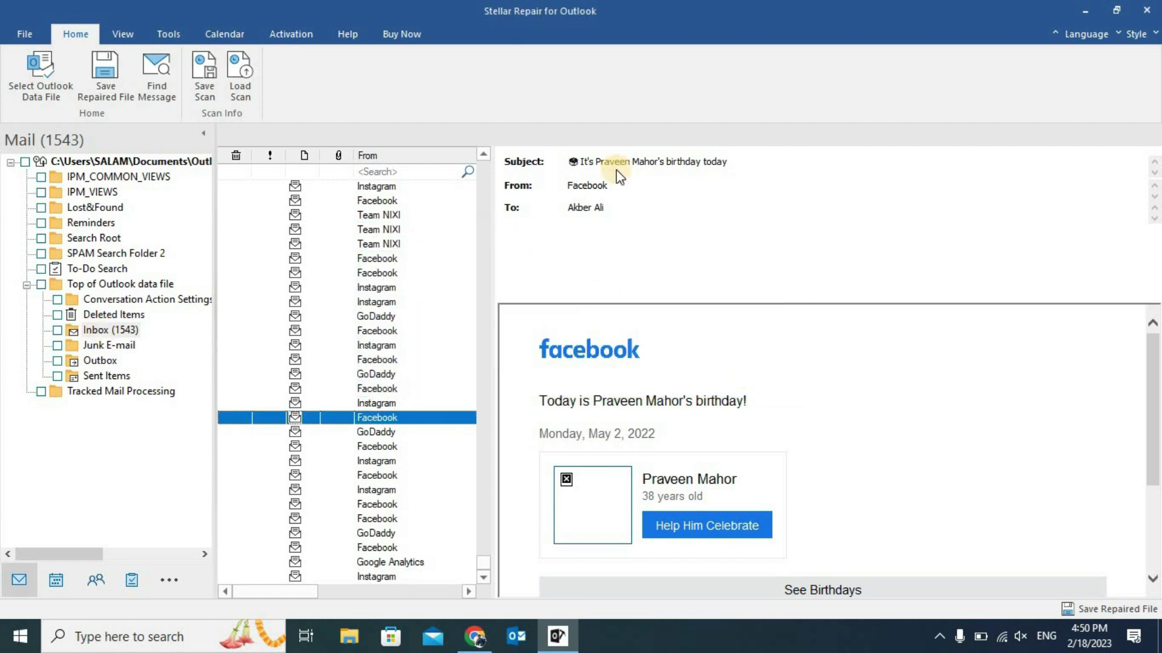
click(1080, 12)
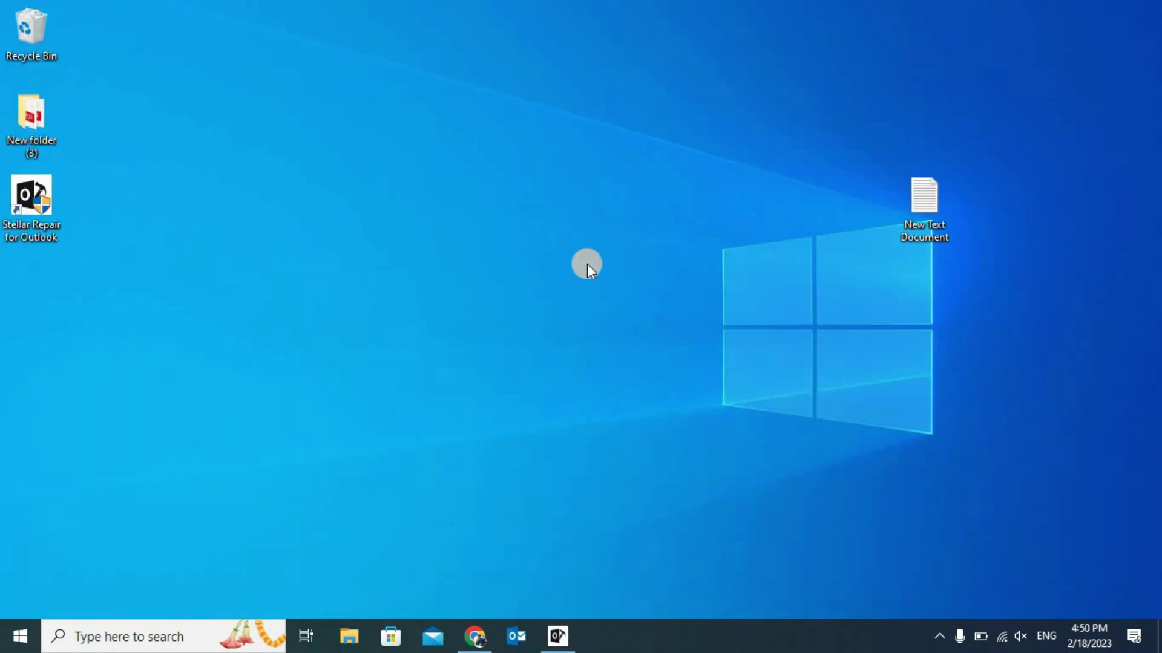
Switch to Outlook, dismiss the Office activation notice and maximize the mailbox window
click(516, 635)
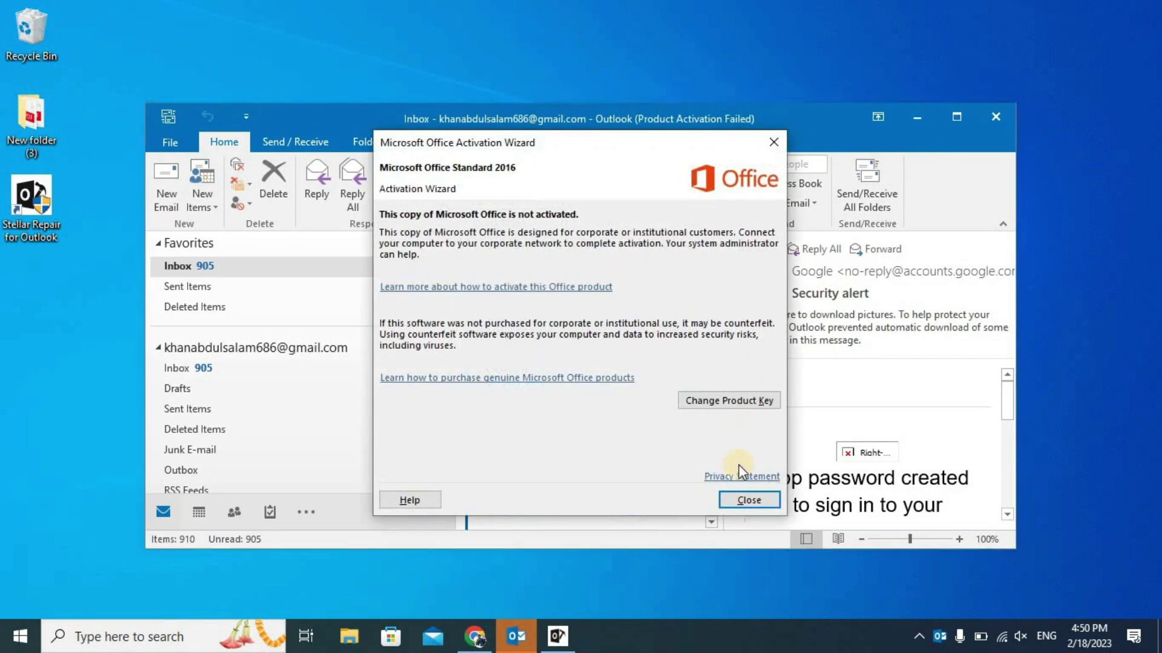
click(747, 496)
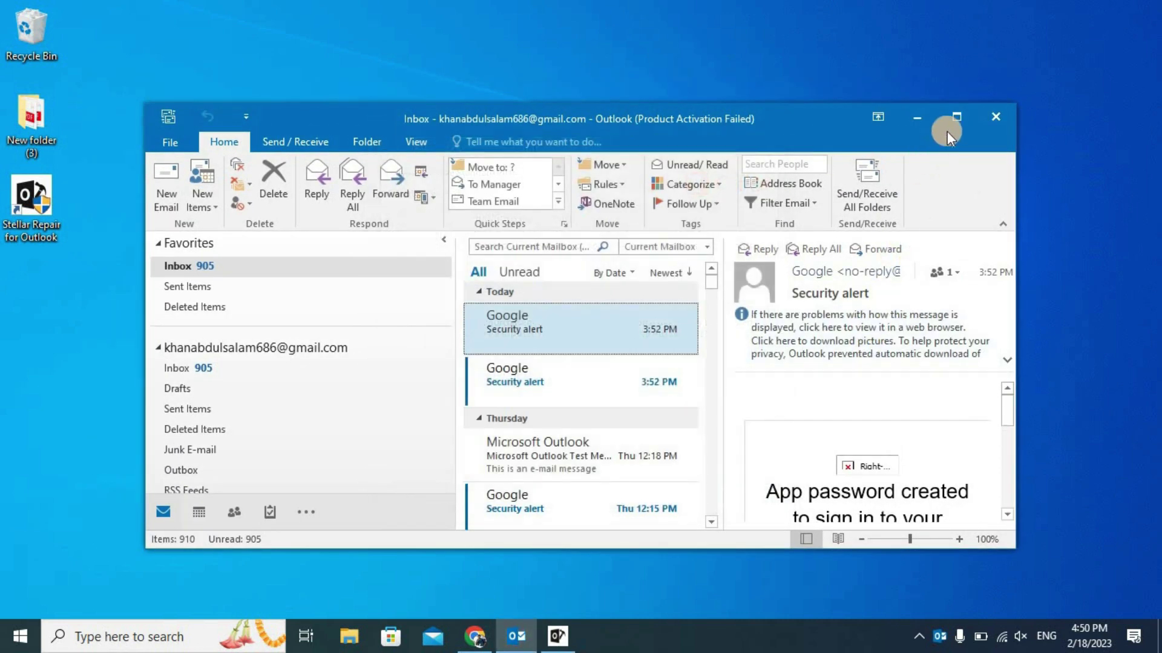
click(955, 116)
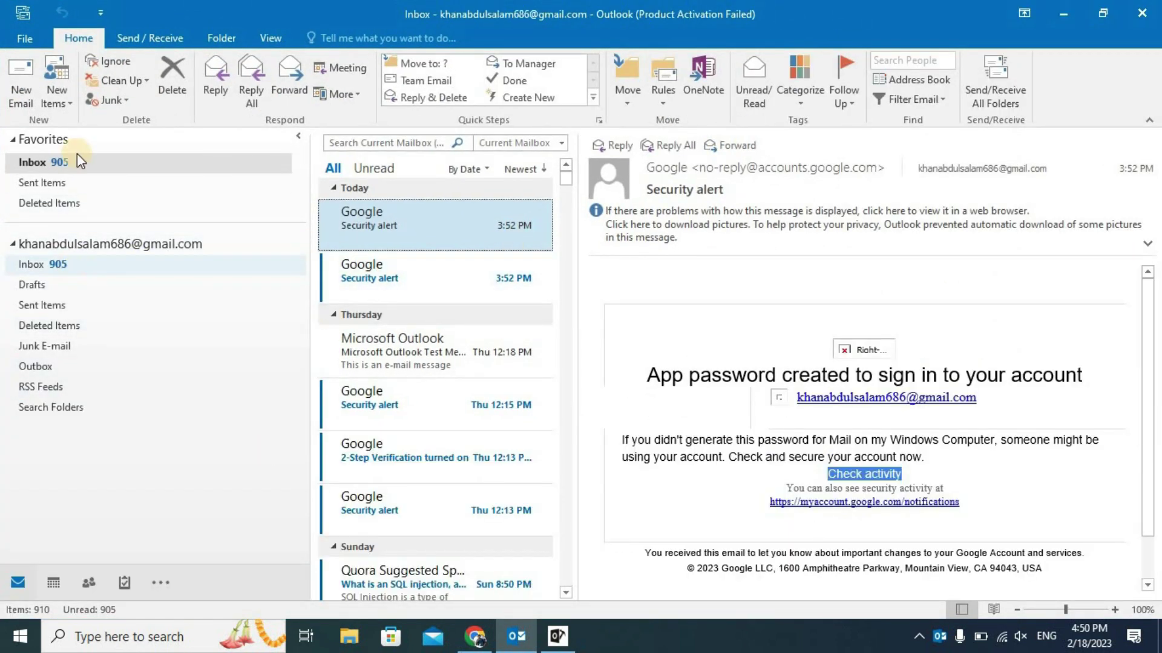
Start an import from another program or file and choose Outlook Data File (.pst) as the file type
click(20, 38)
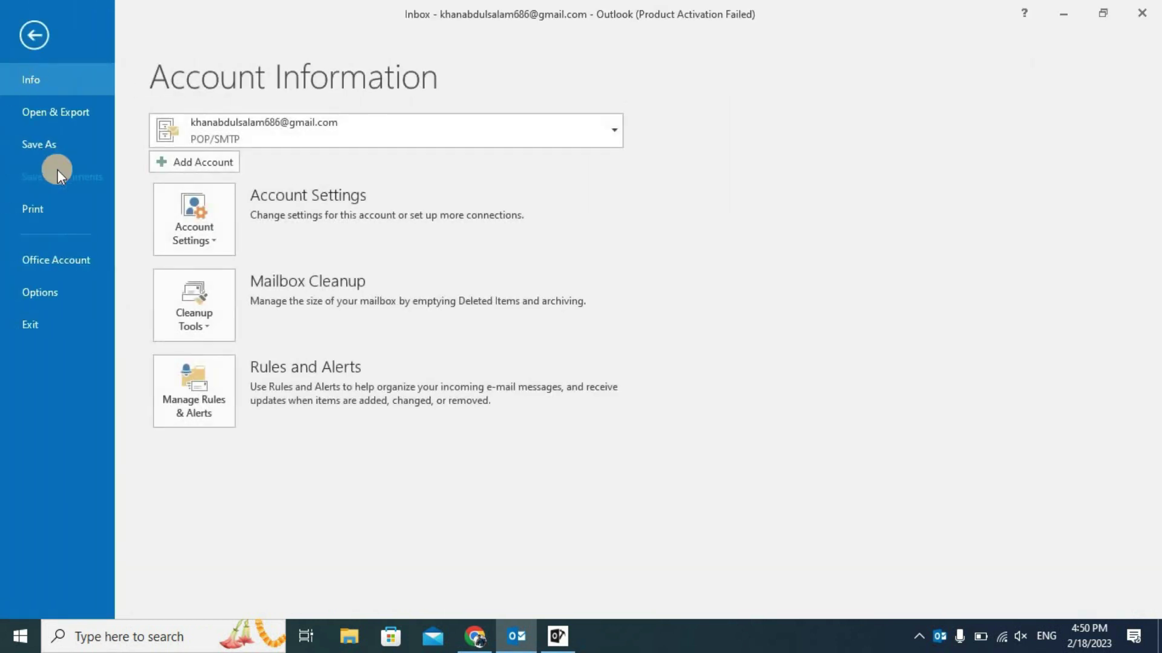
click(64, 115)
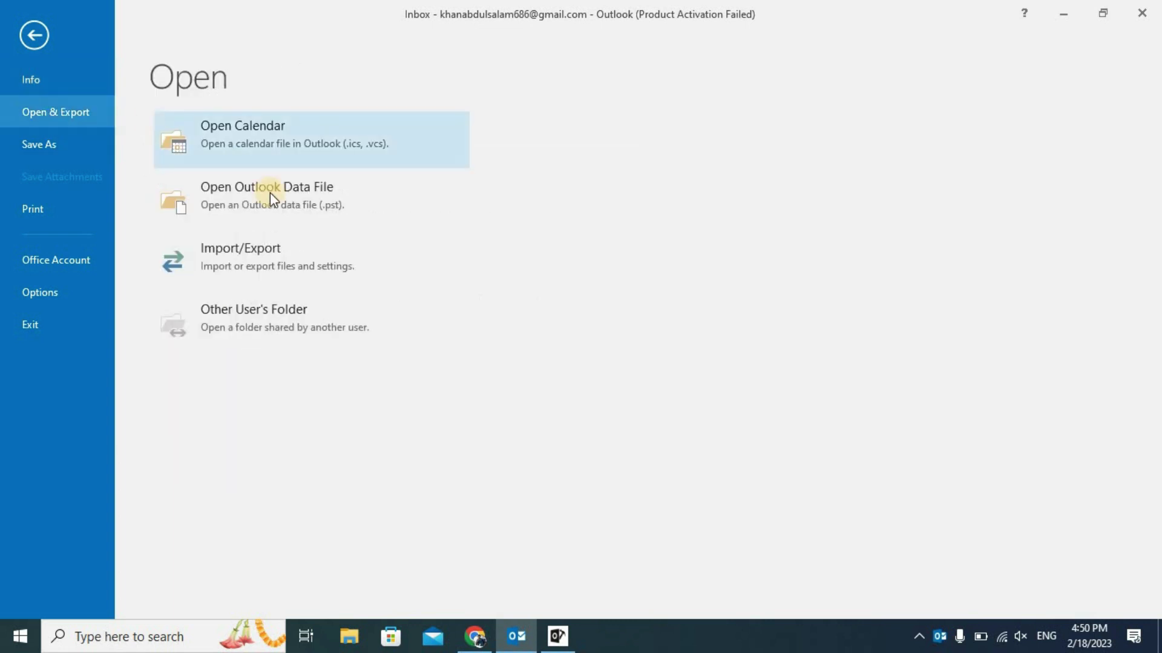
click(280, 253)
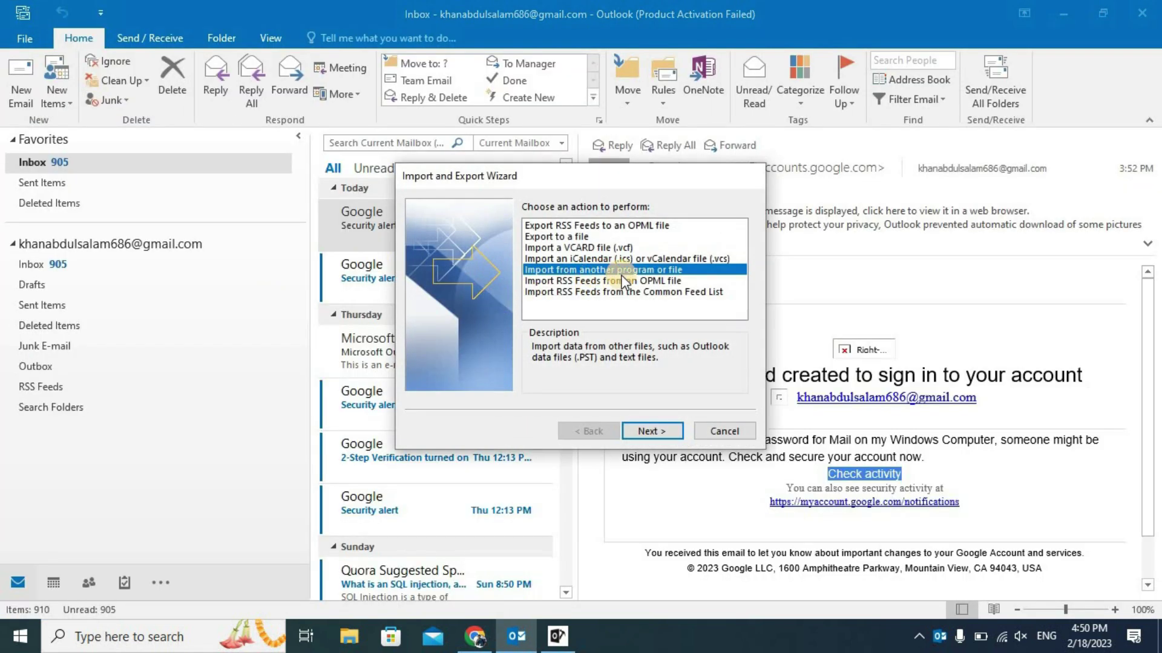
click(658, 427)
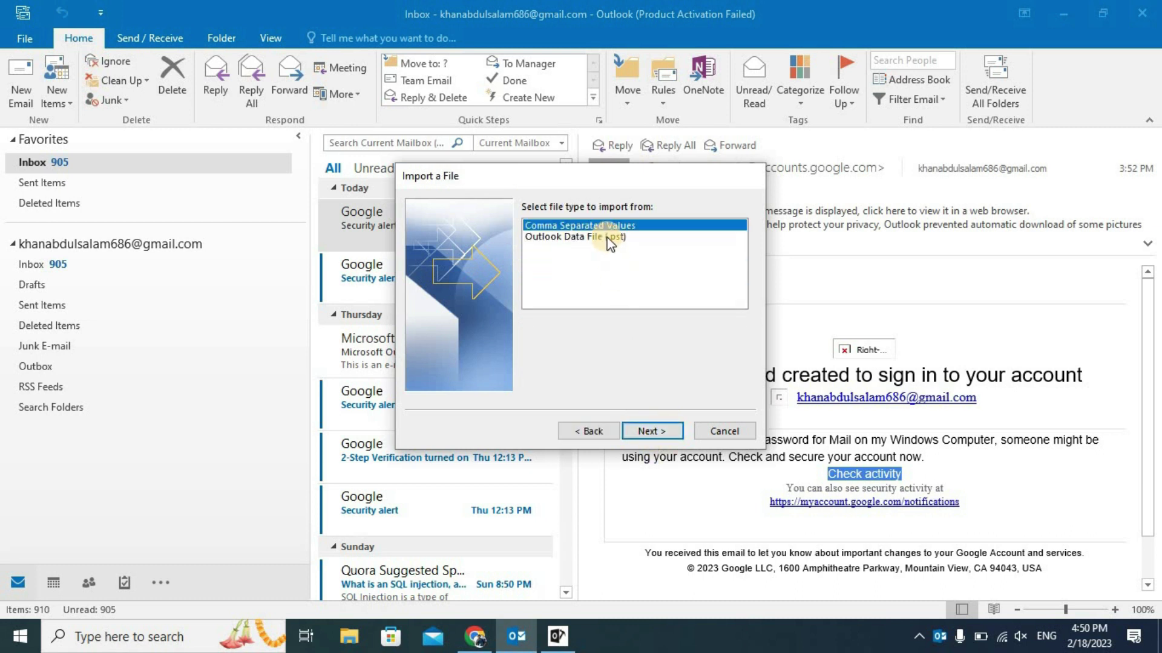
click(608, 237)
click(648, 432)
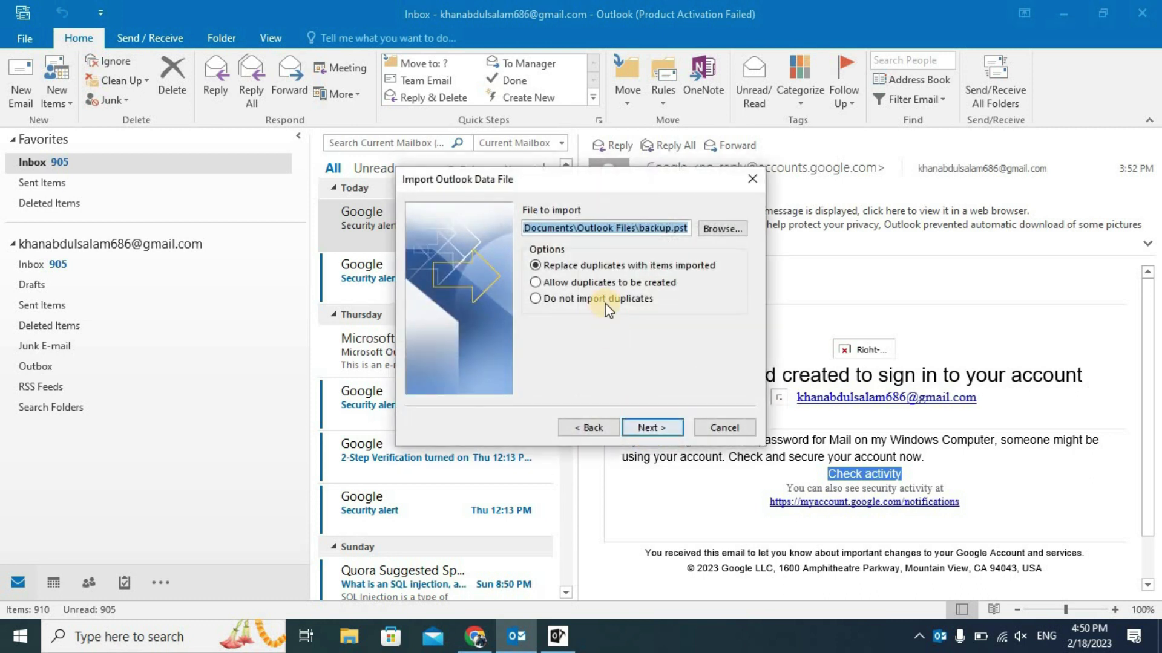
Choose the data file ending in "- outlook Repaired" from Outlook Files for import, replacing duplicates with items imported
click(714, 227)
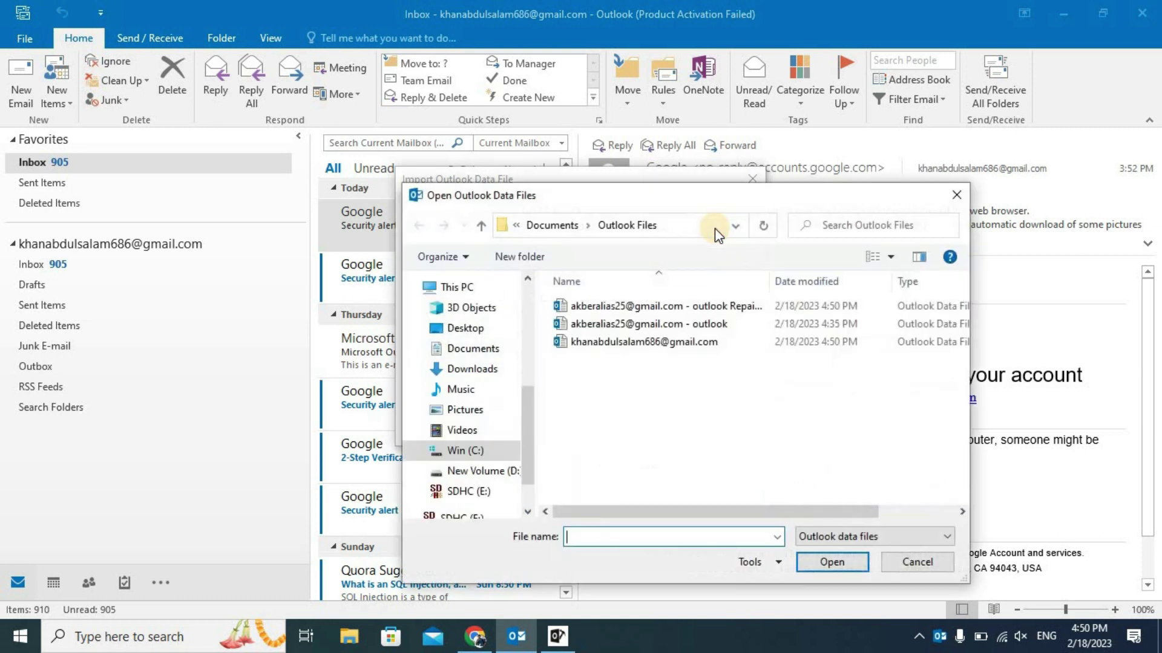
drag(768, 280, 856, 276)
click(742, 308)
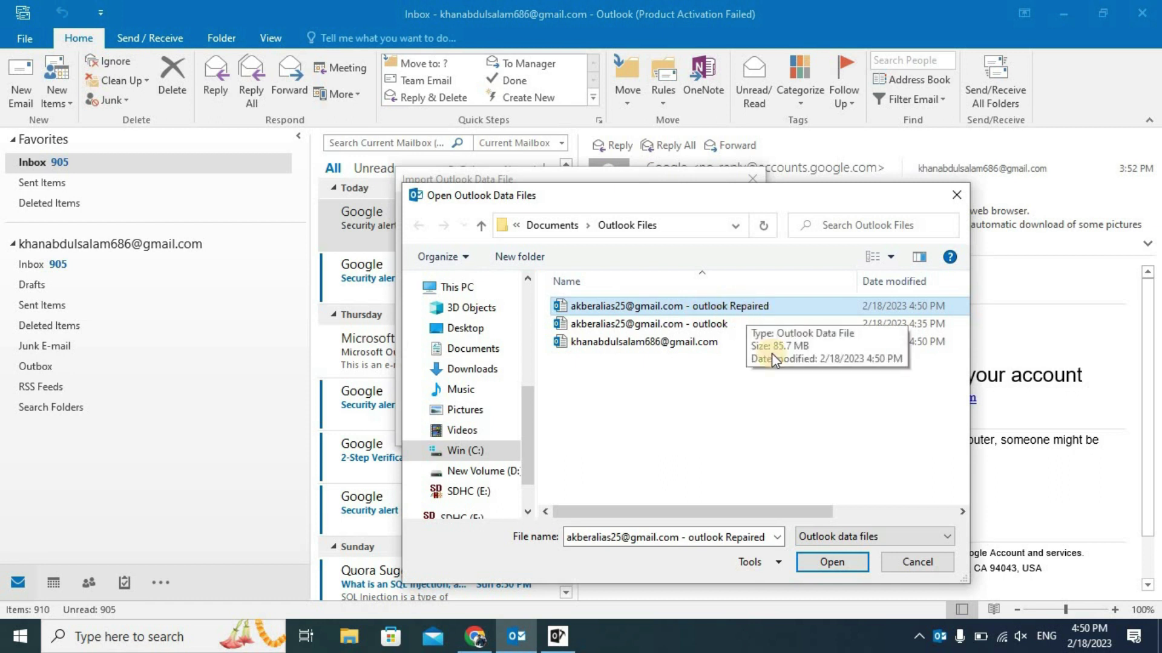
click(833, 563)
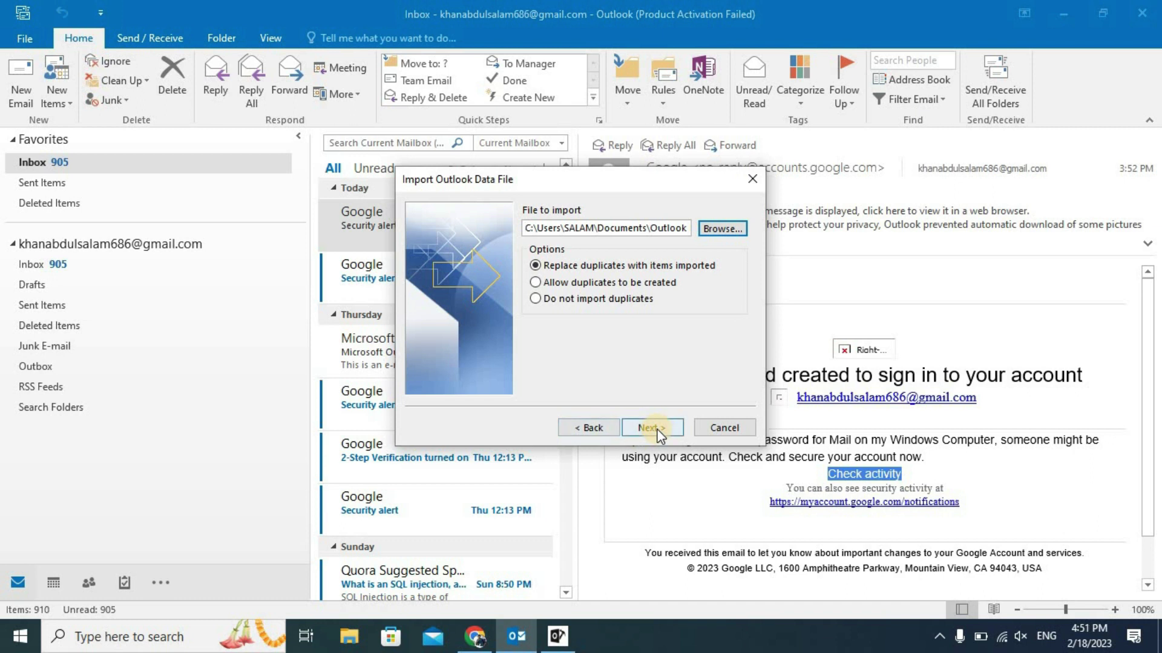
click(657, 428)
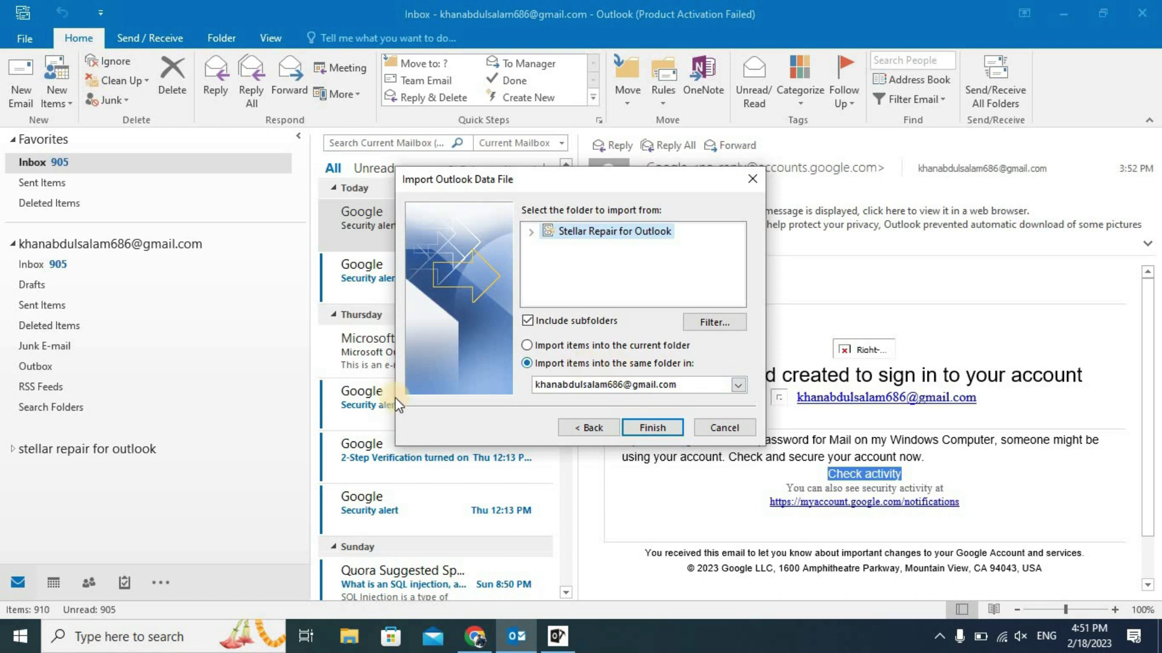
Import the Stellar Repair for Outlook folder including subfolders into the same folder of the existing e-mail account
click(12, 445)
click(740, 388)
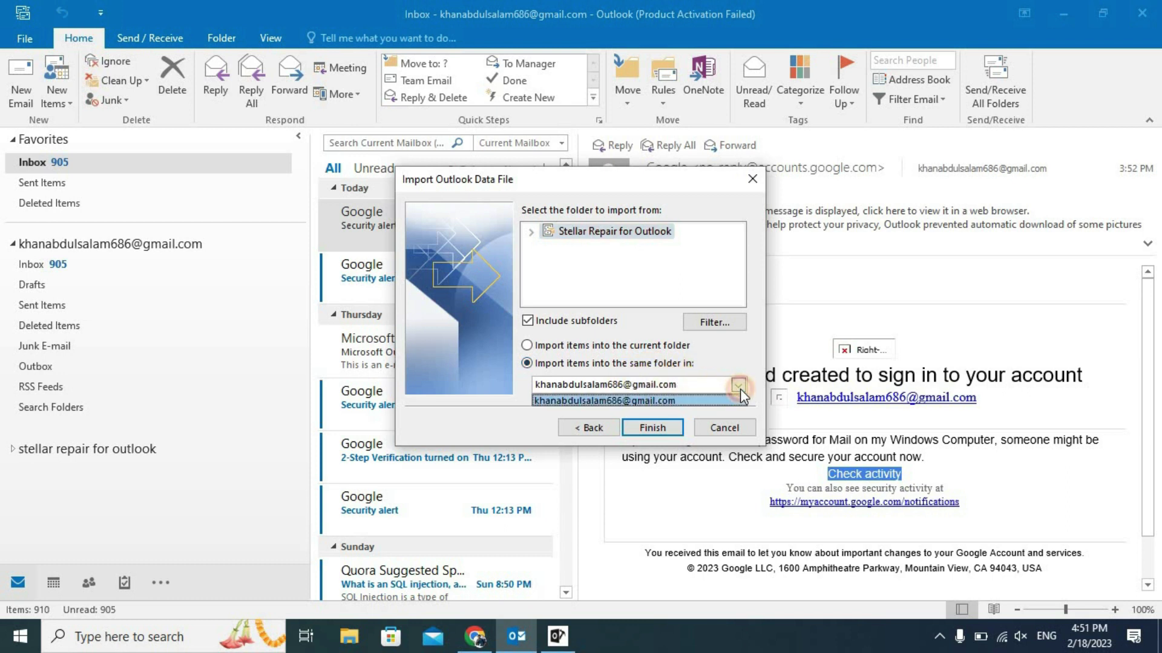
click(739, 390)
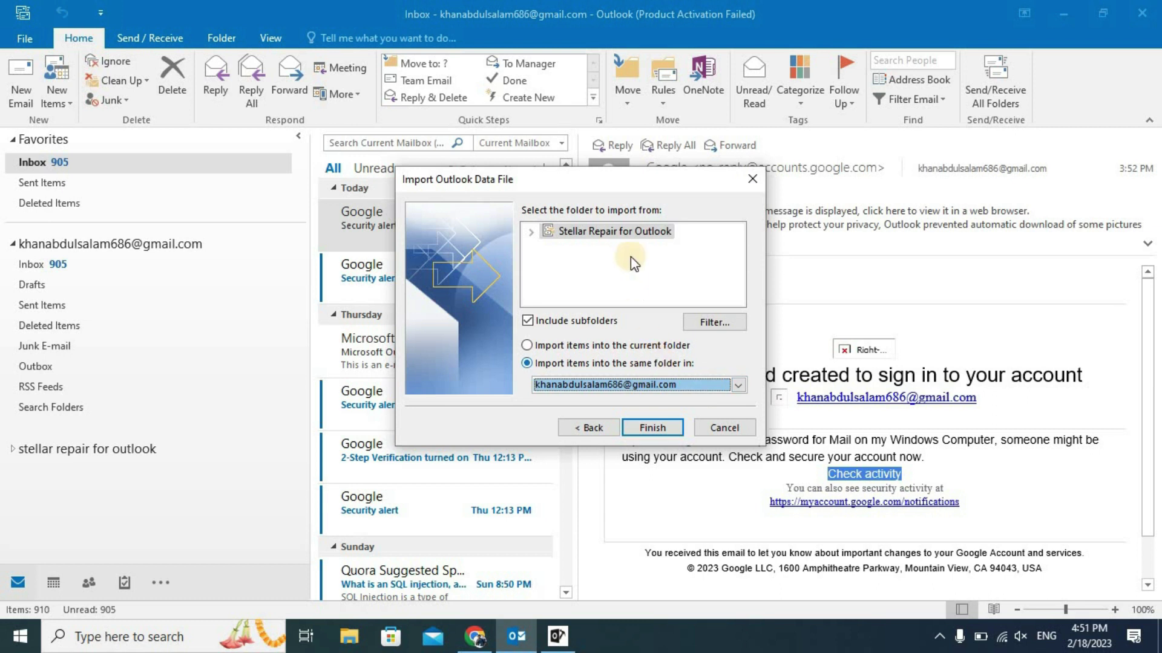
click(640, 428)
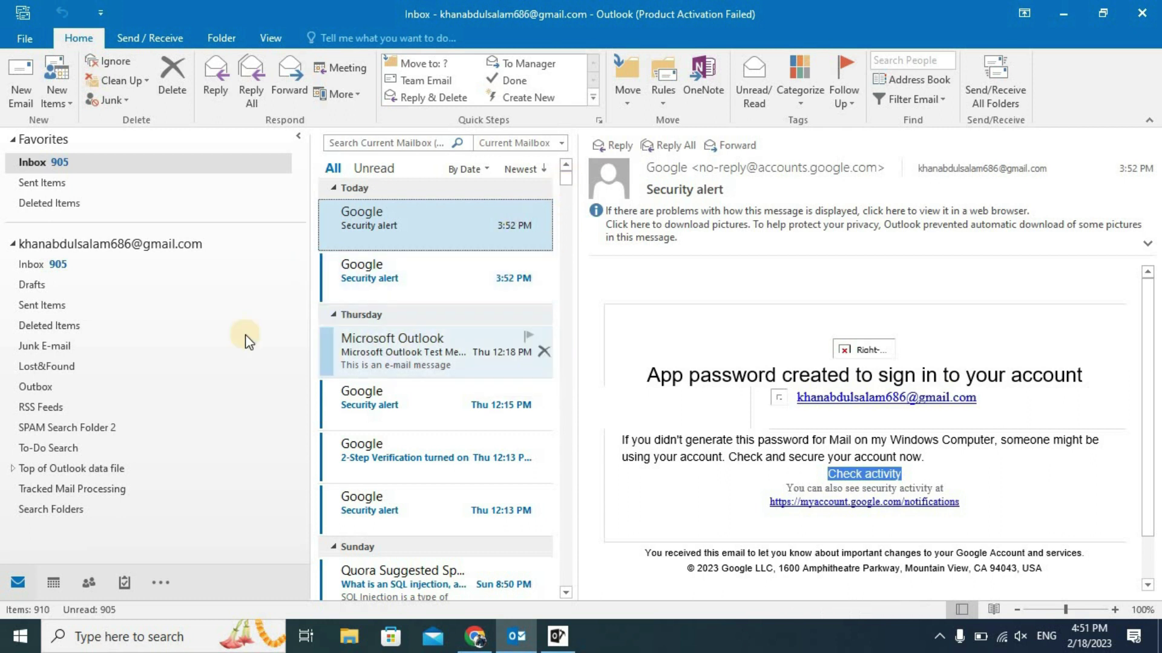
Select the account's Inbox and send and receive mail for all folders
click(53, 267)
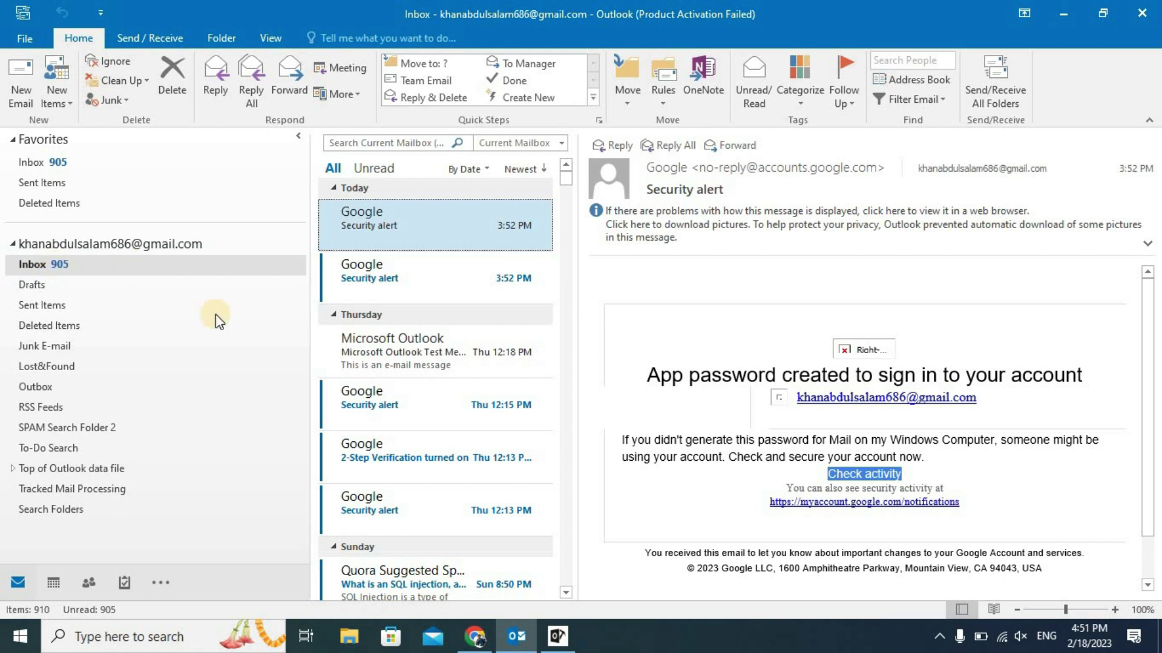
click(130, 37)
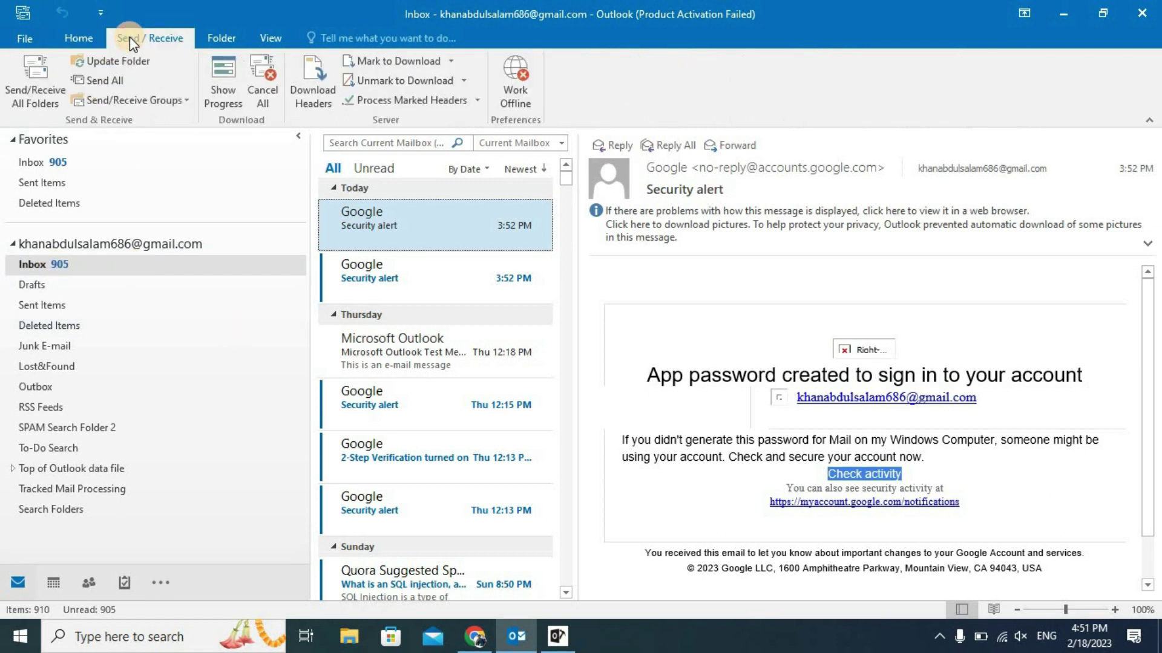
click(35, 82)
Expand the imported Top of Outlook data file folder and check its subfolders and the messages in its Inbox
click(13, 467)
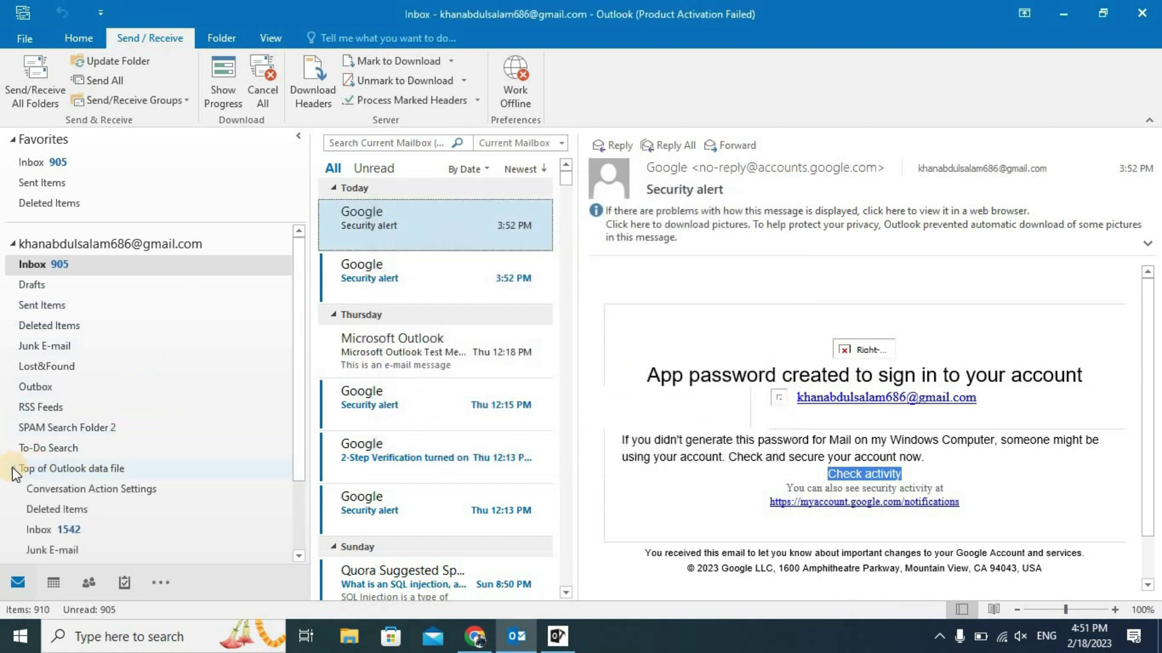
click(57, 530)
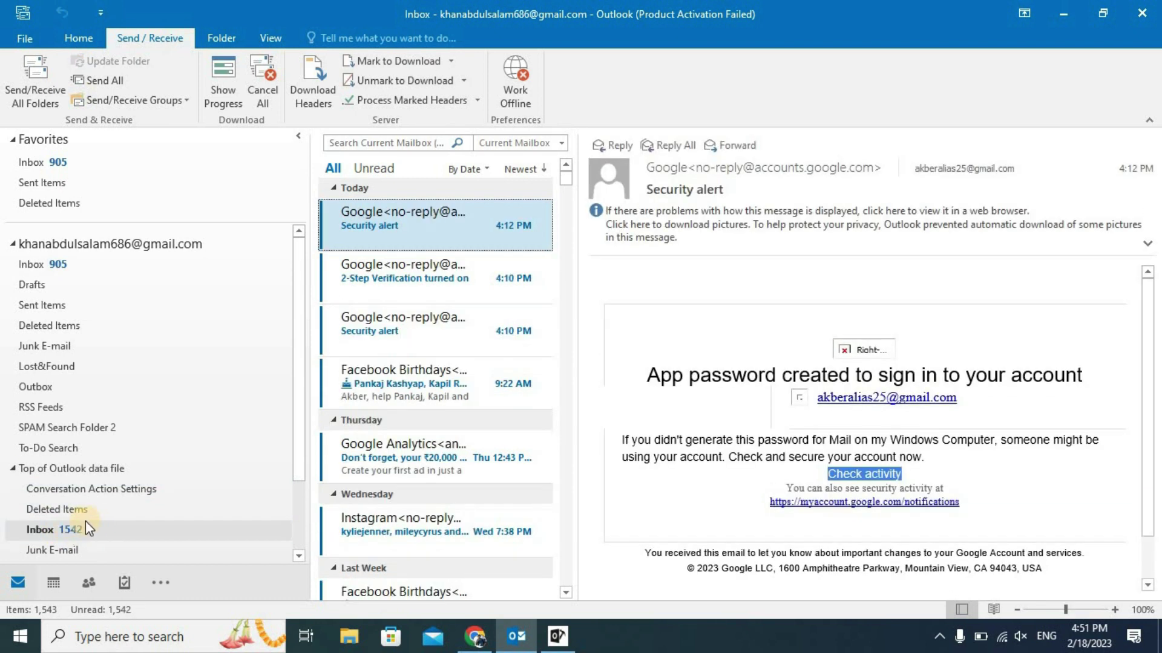
click(20, 470)
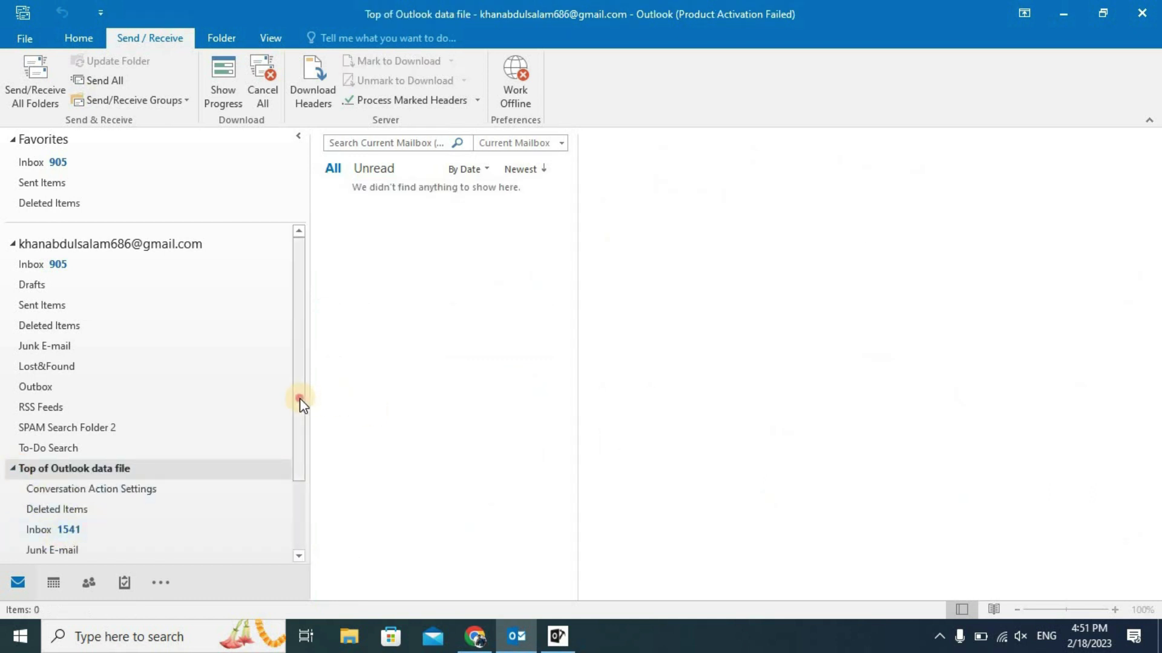
drag(301, 438, 301, 488)
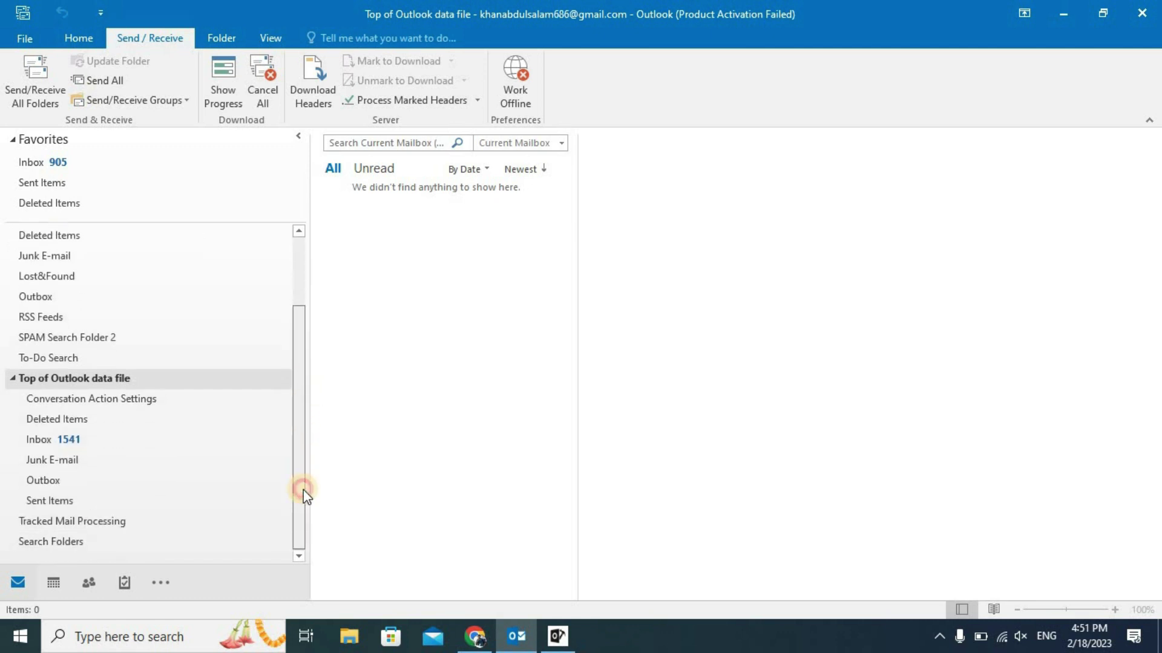
click(95, 436)
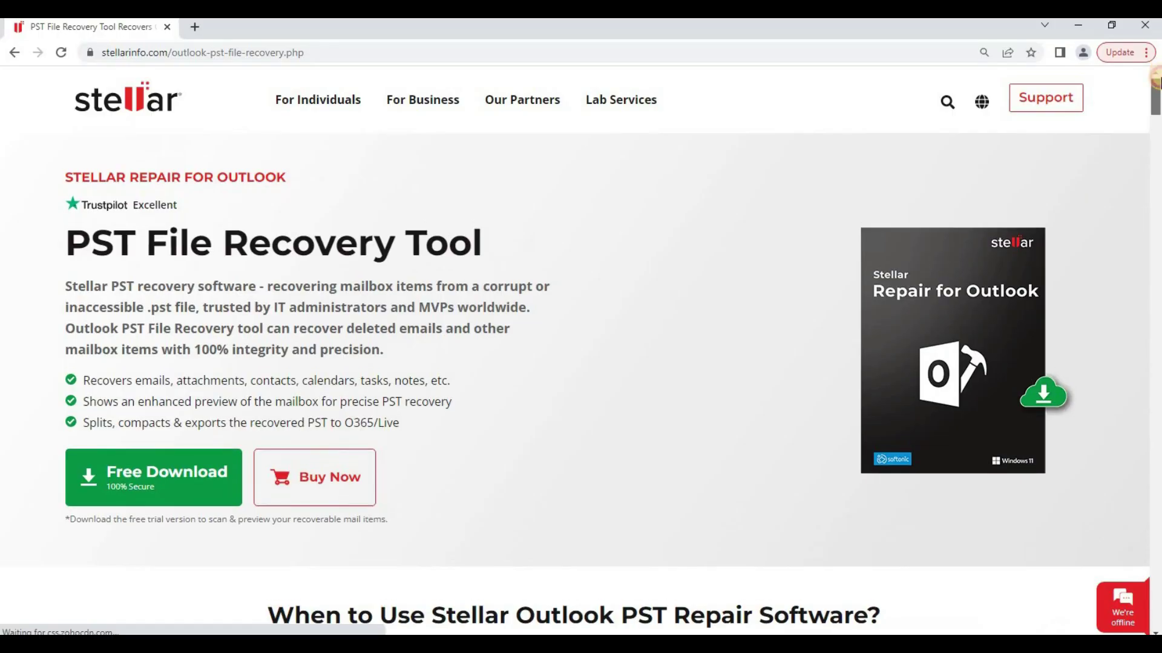
Switch to the Stellar Repair for Outlook product page in Chrome and review its features and edition prices
drag(1157, 79, 1158, 174)
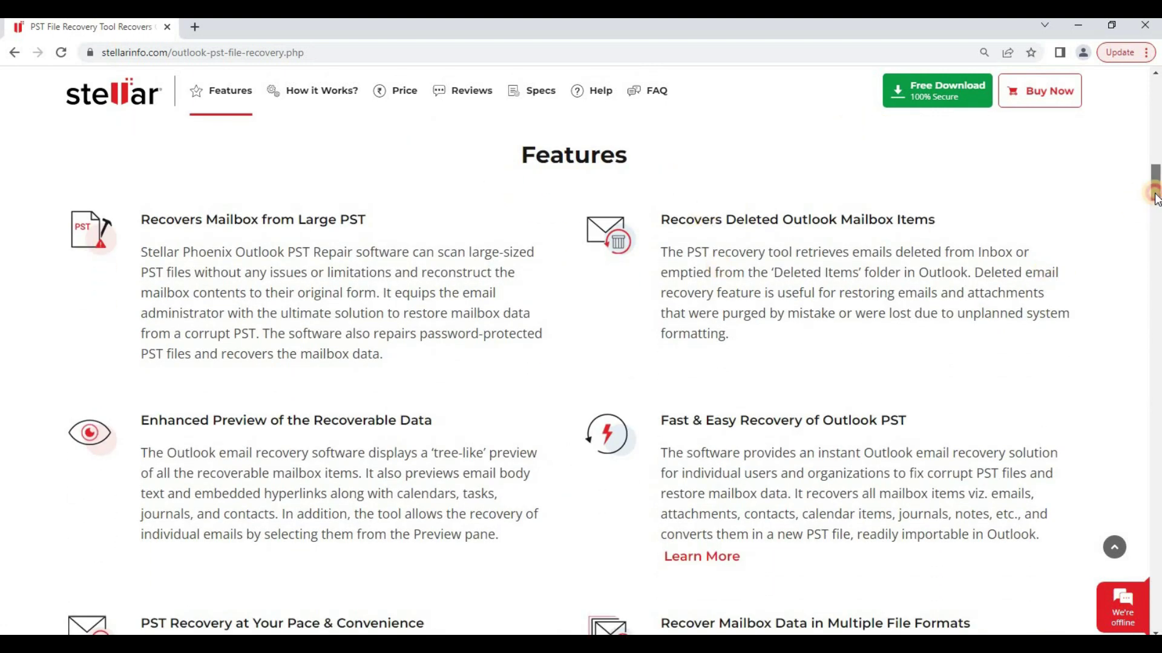
drag(1156, 197, 1157, 319)
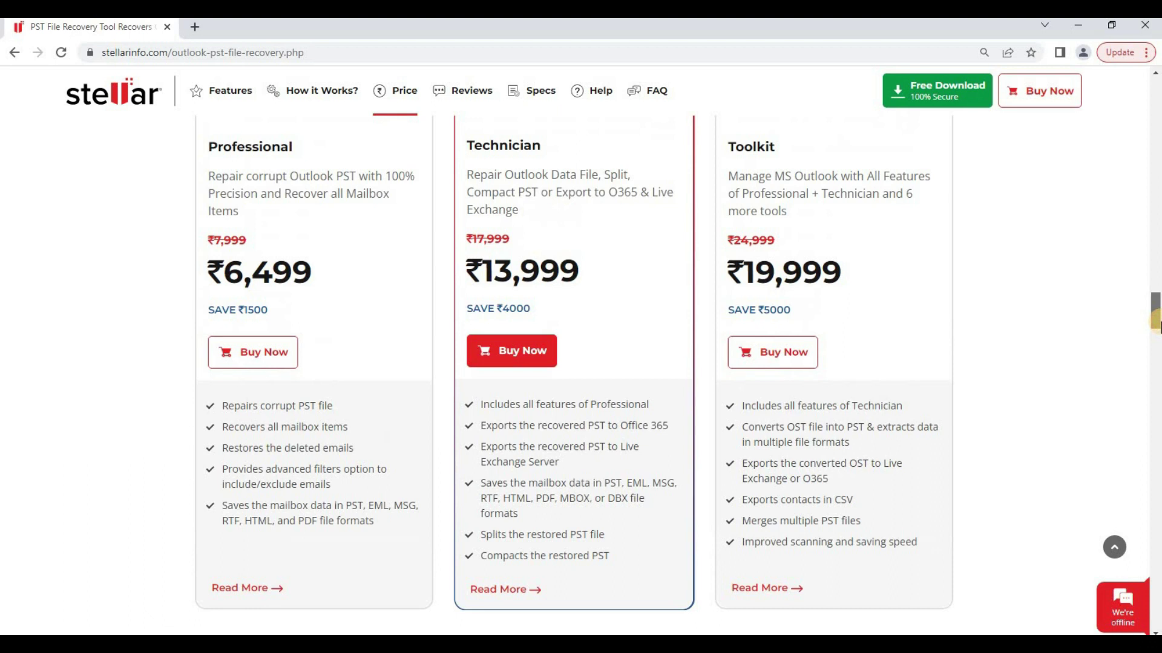